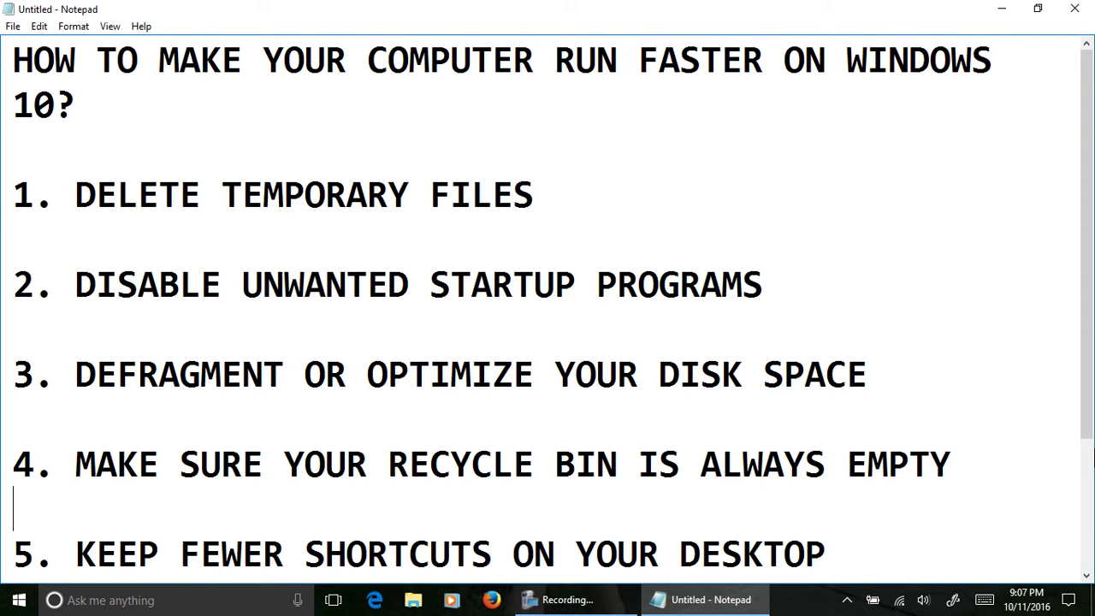
mouse_move(1092, 320)
left_mouse_down()
mouse_move(1092, 382)
mouse_move(1093, 329)
left_mouse_up()
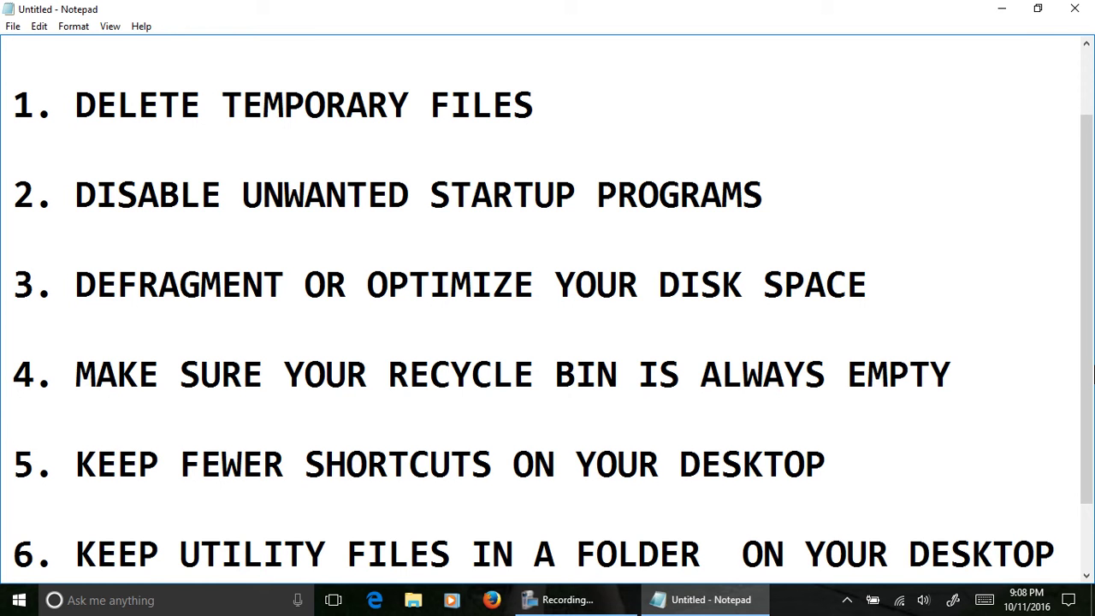
left_click_drag(1092, 374, 1093, 411)
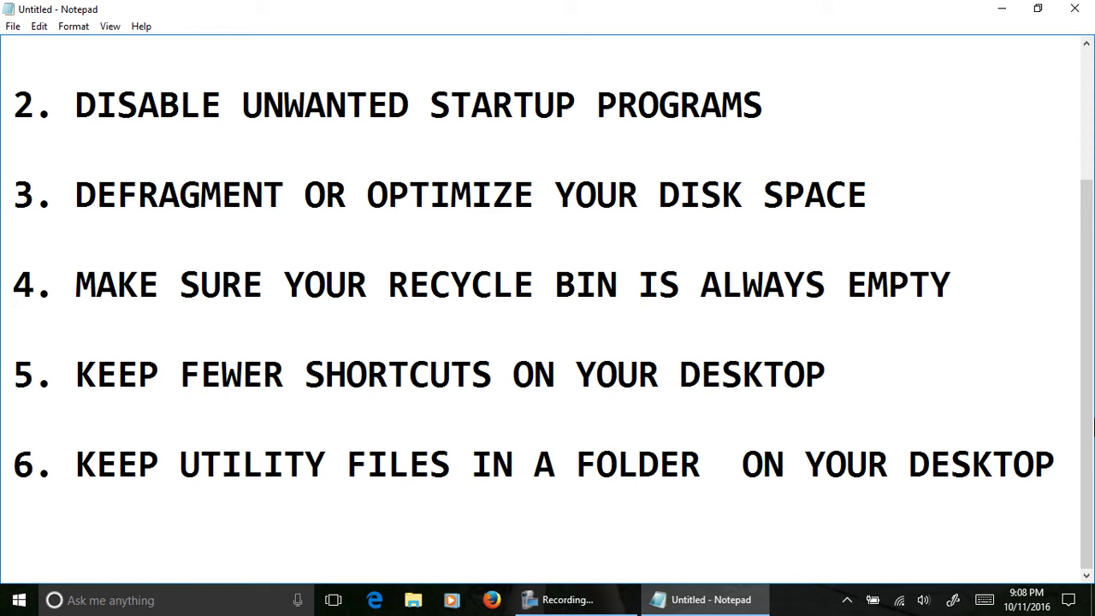
scroll(1085, 274, "up", 2)
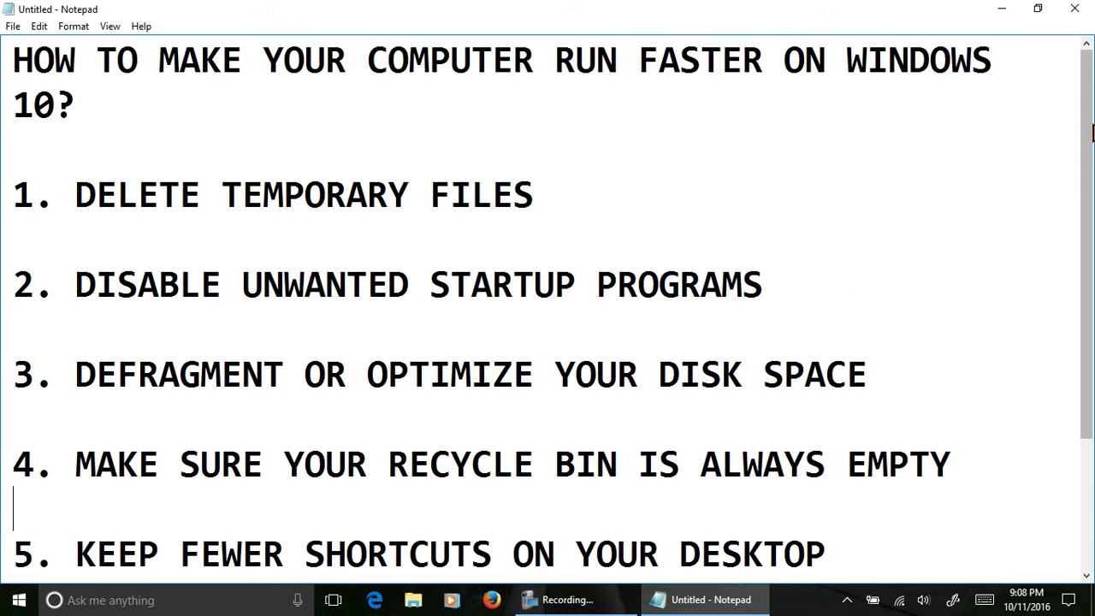
Step: Search Windows for %TEMP% and open the matching temporary files folder
left_click(118, 603)
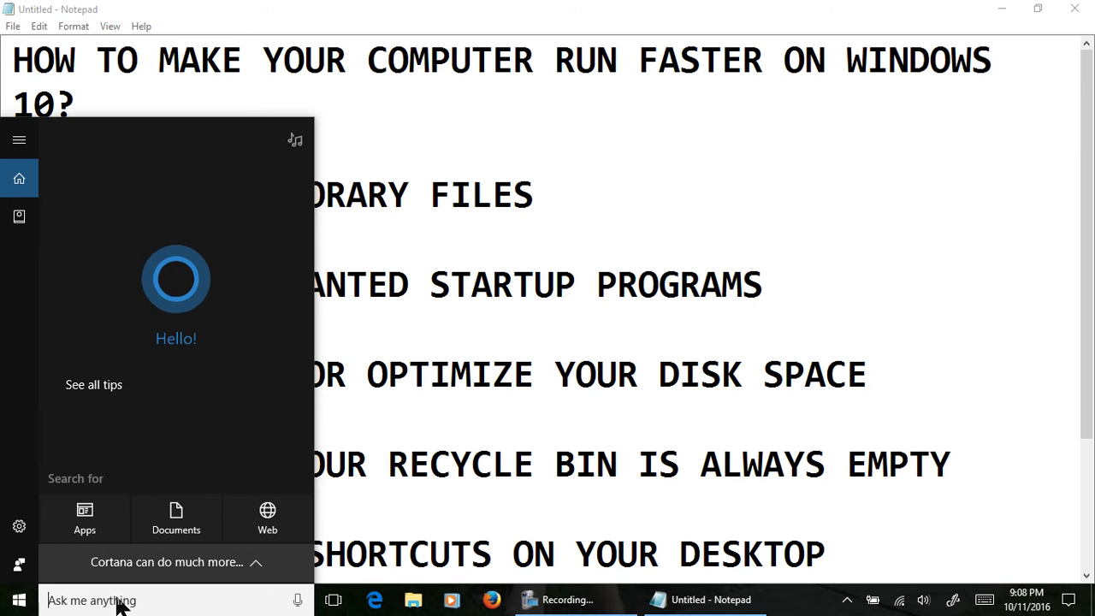
type("%TEMP%")
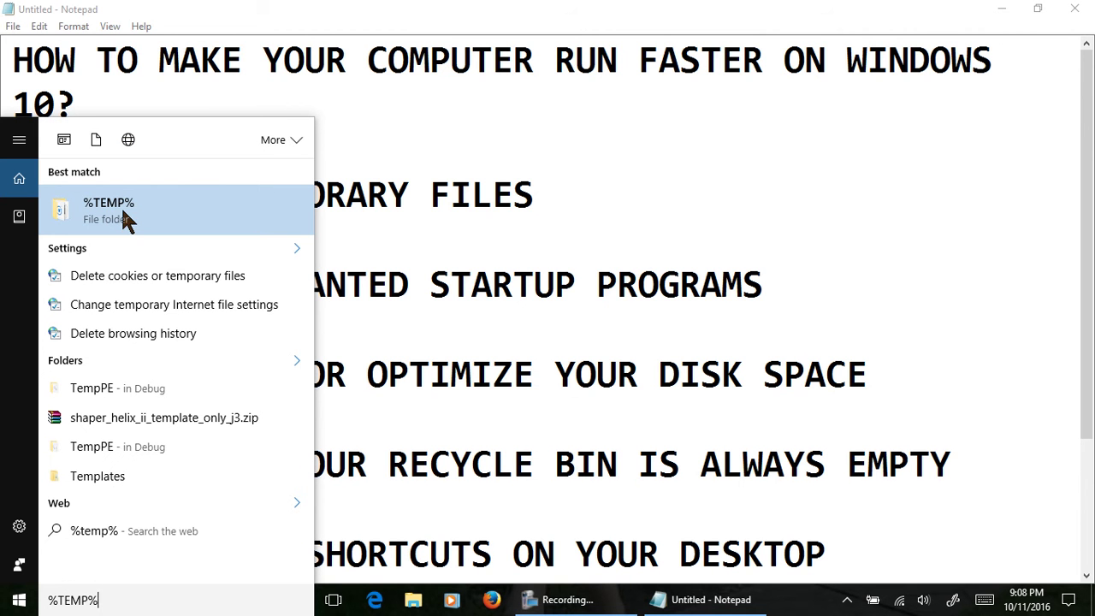
left_click(120, 214)
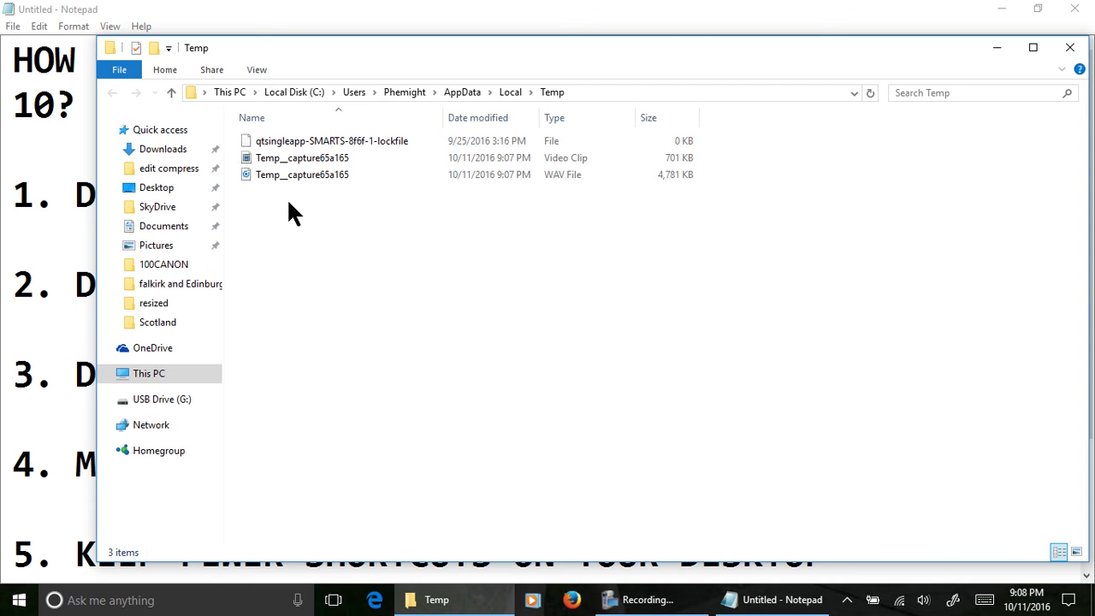
left_click(346, 142)
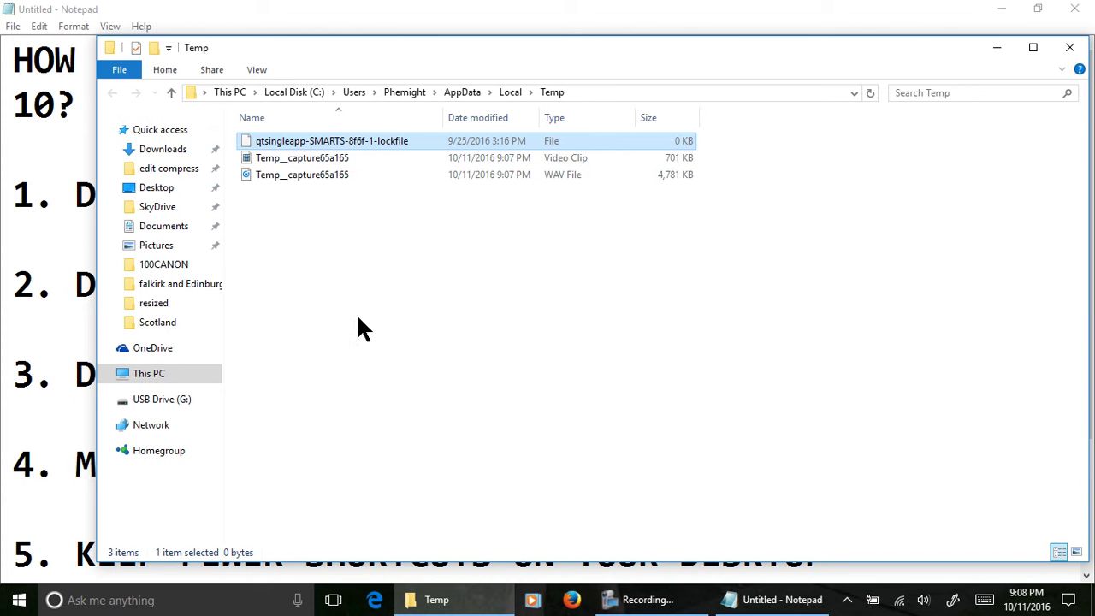
mouse_move(456, 607)
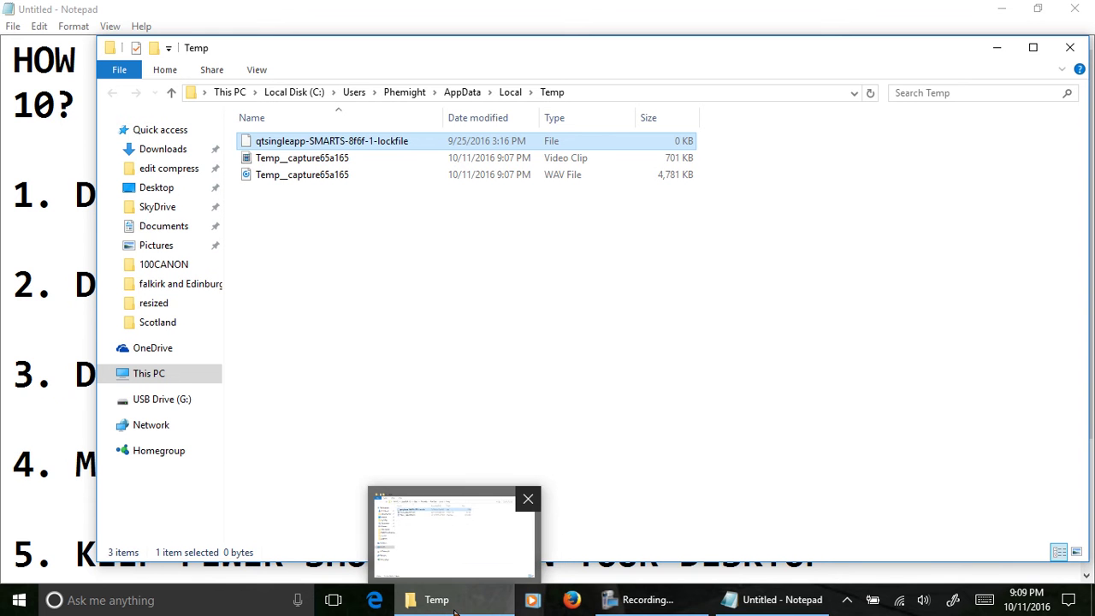
mouse_move(660, 609)
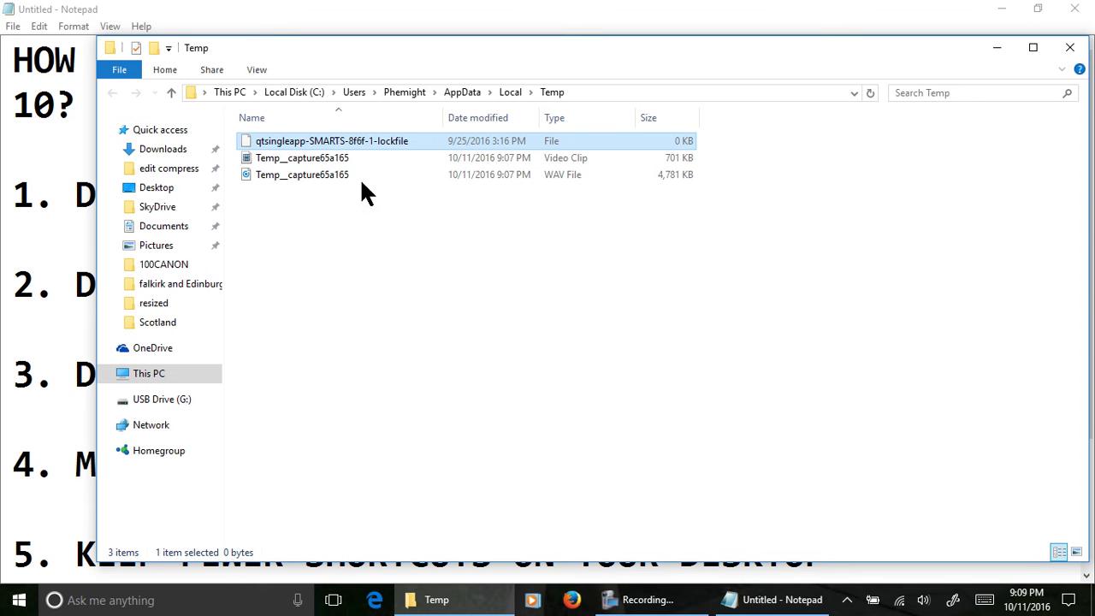
left_click(667, 608)
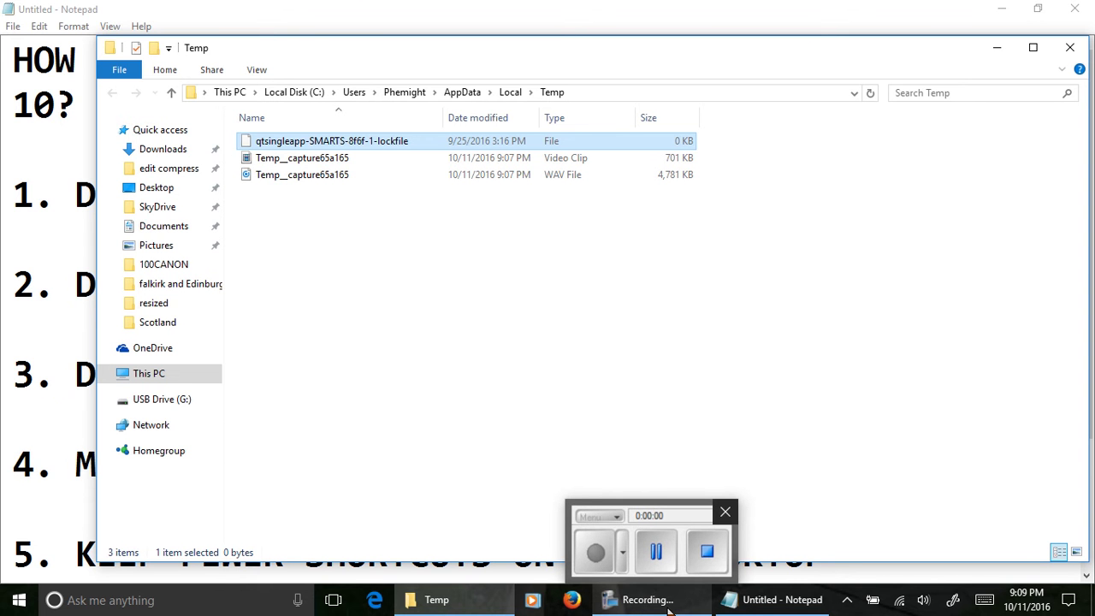
mouse_move(762, 605)
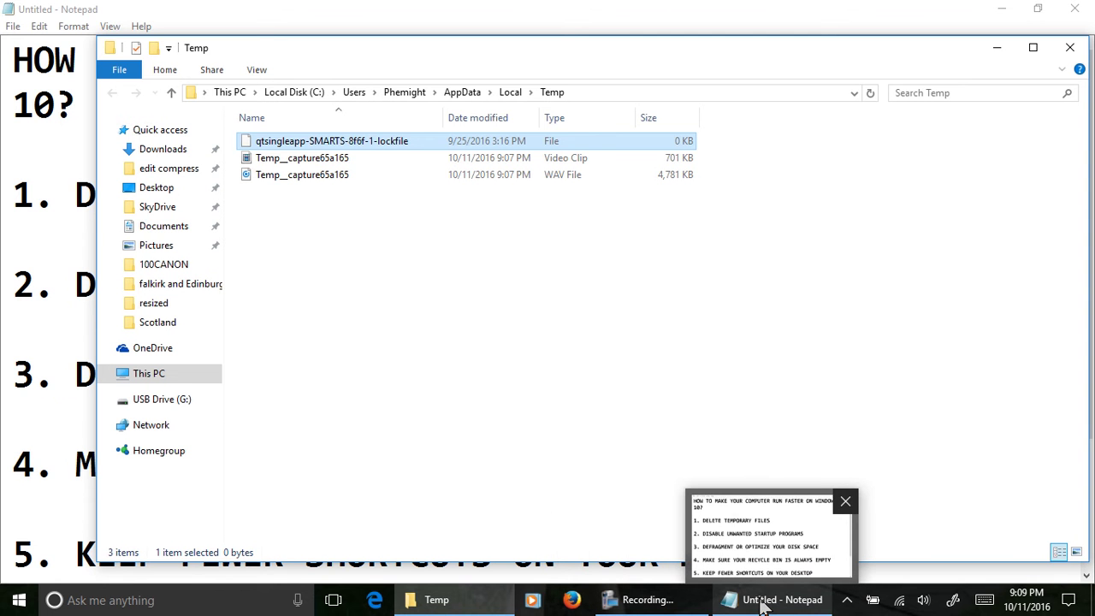
left_click(349, 141)
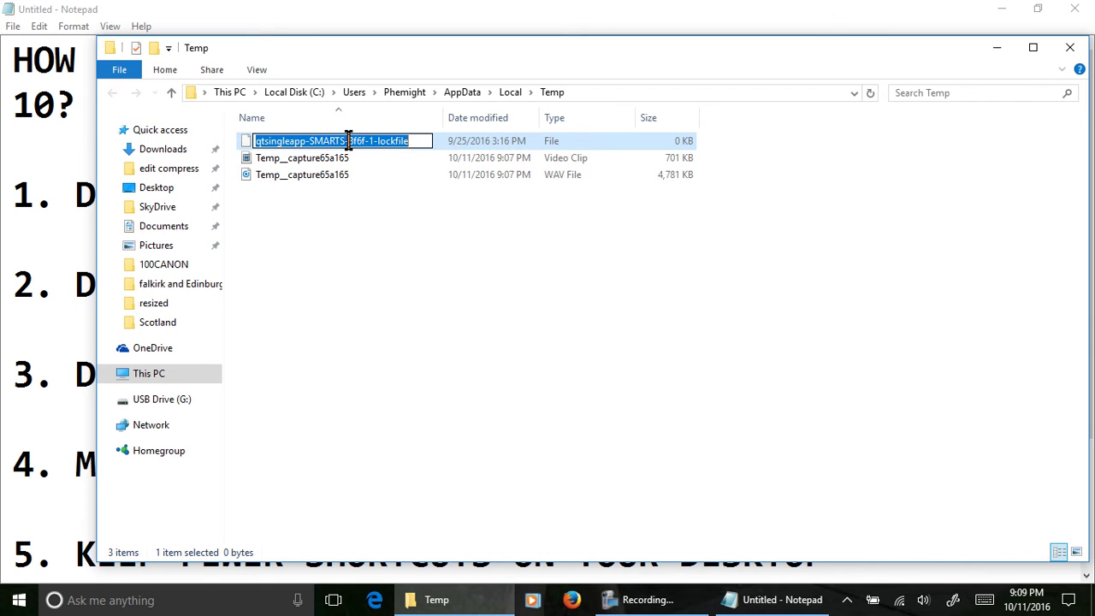
left_click(314, 202)
Step: Permanently delete all files in the Temp folder, skipping any that are in use, and close the folder window
left_click(354, 145)
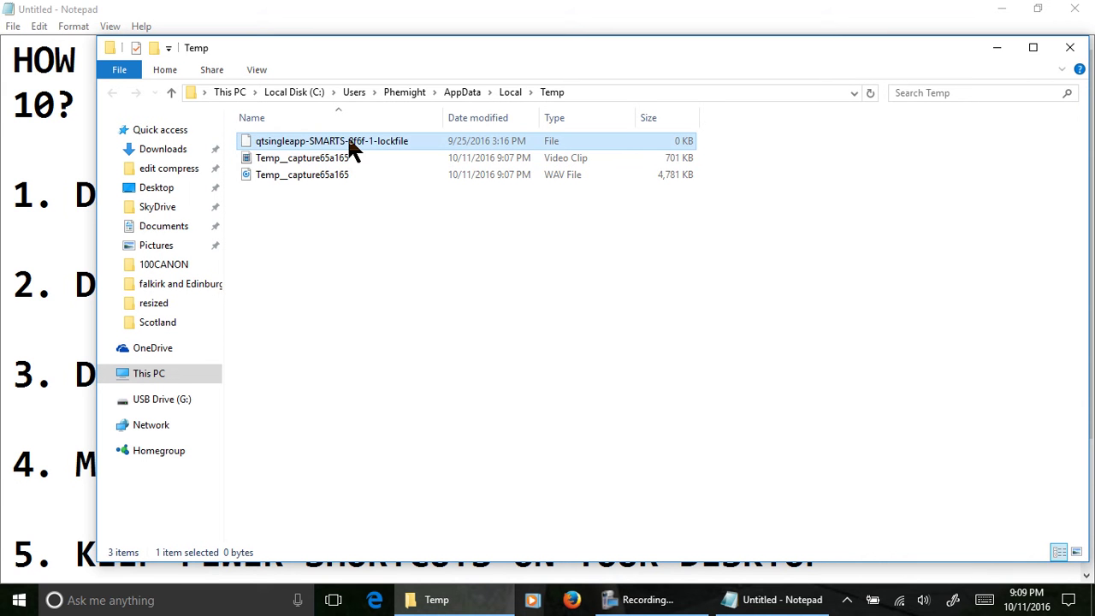
key("ctrl+a")
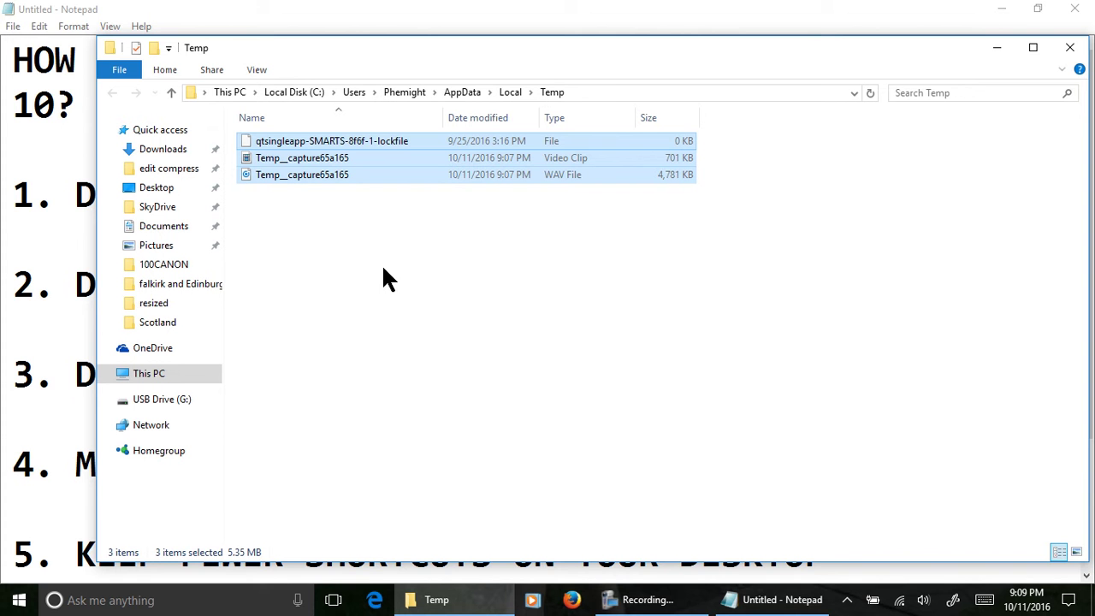
key("shift+Delete")
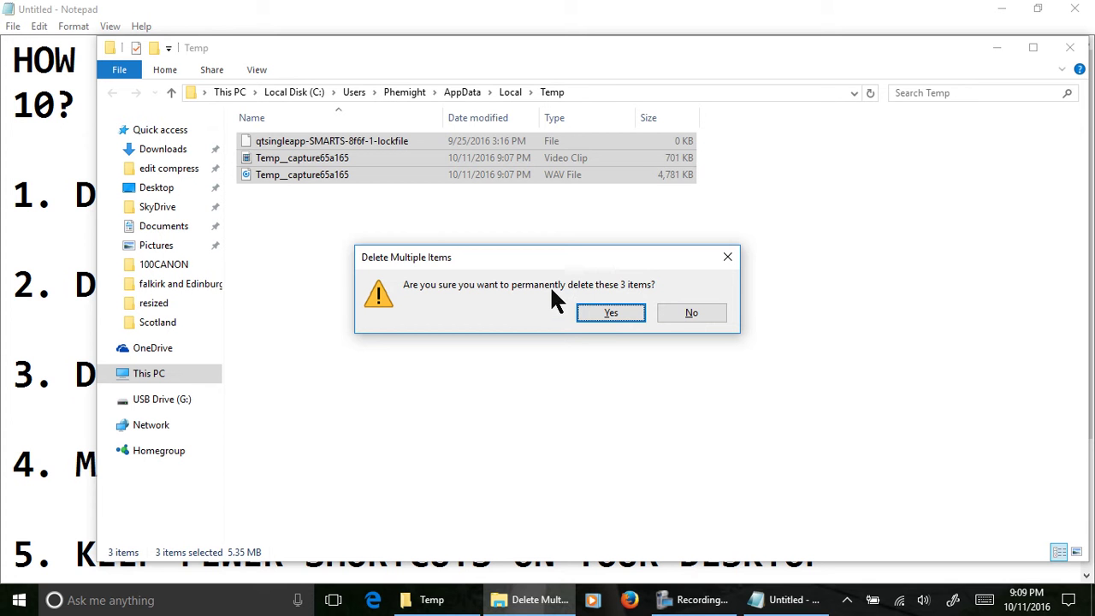
left_click(609, 316)
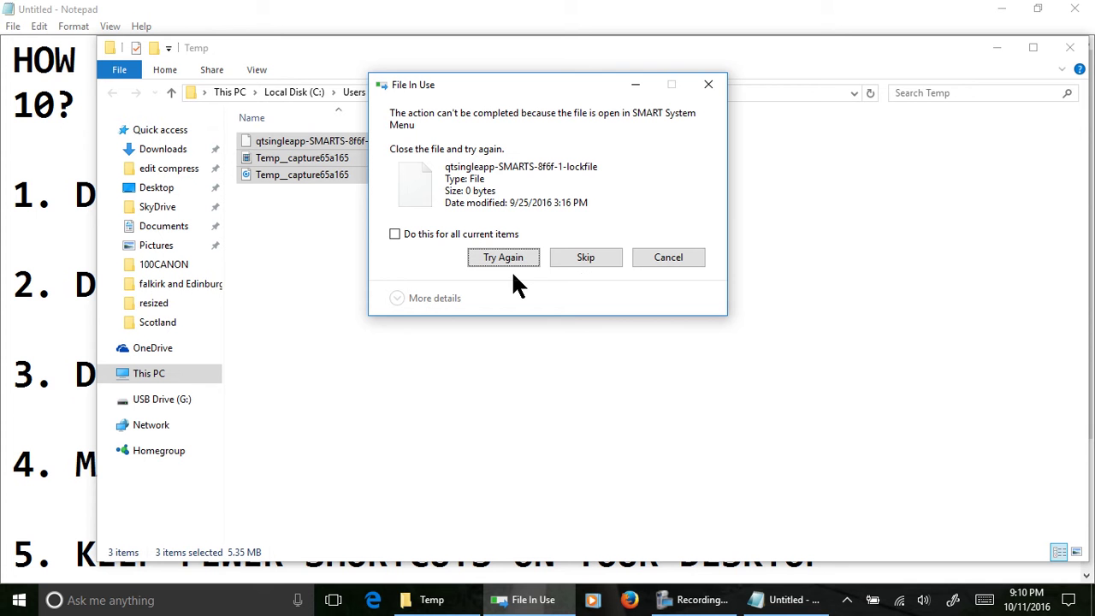
left_click(585, 258)
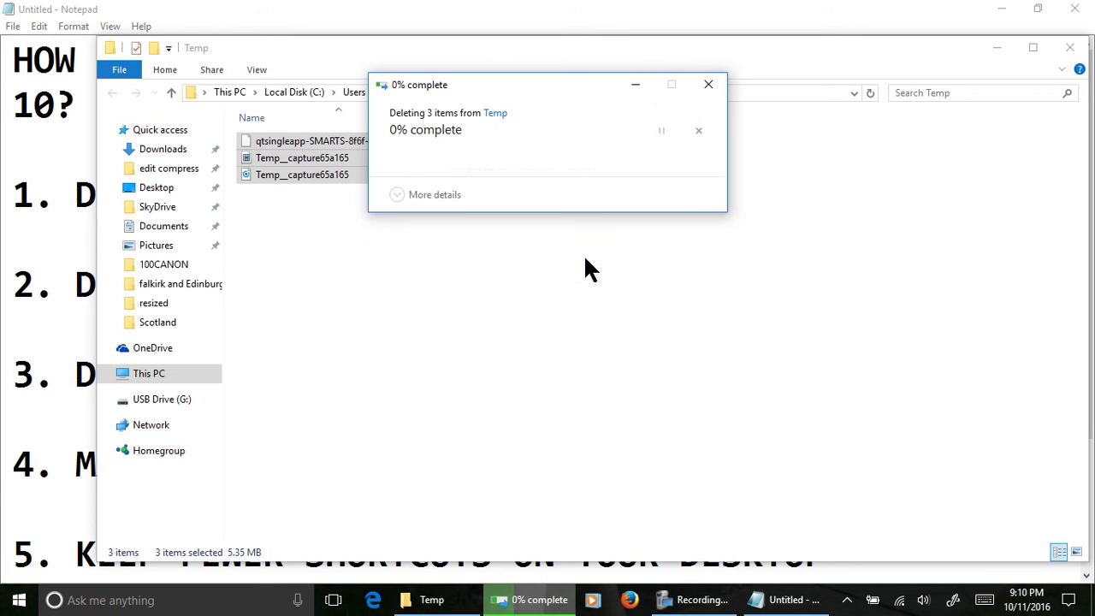
left_click(591, 248)
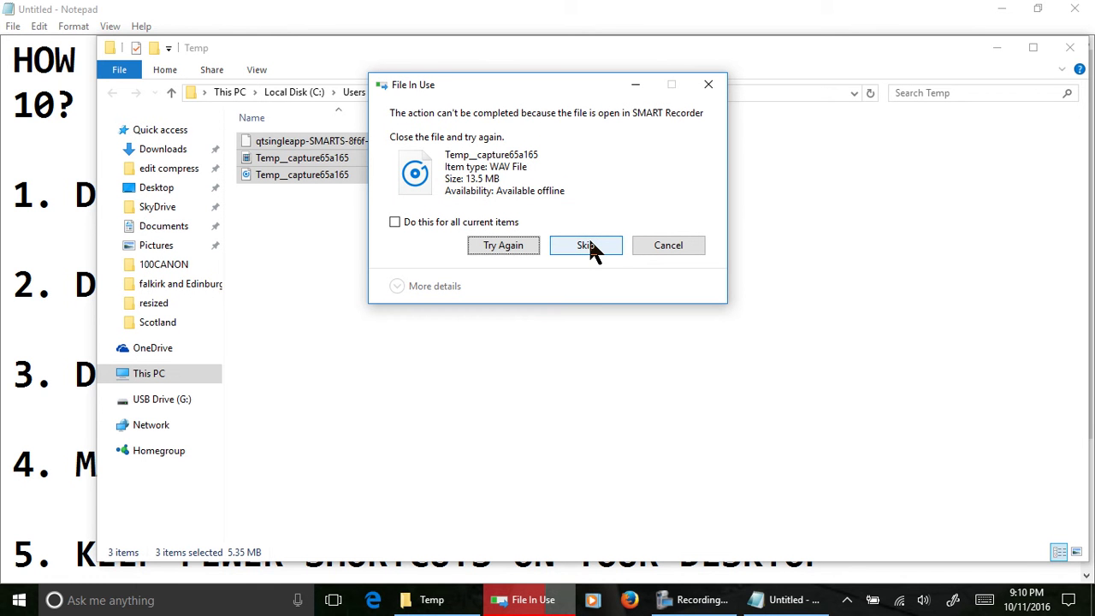
left_click(590, 247)
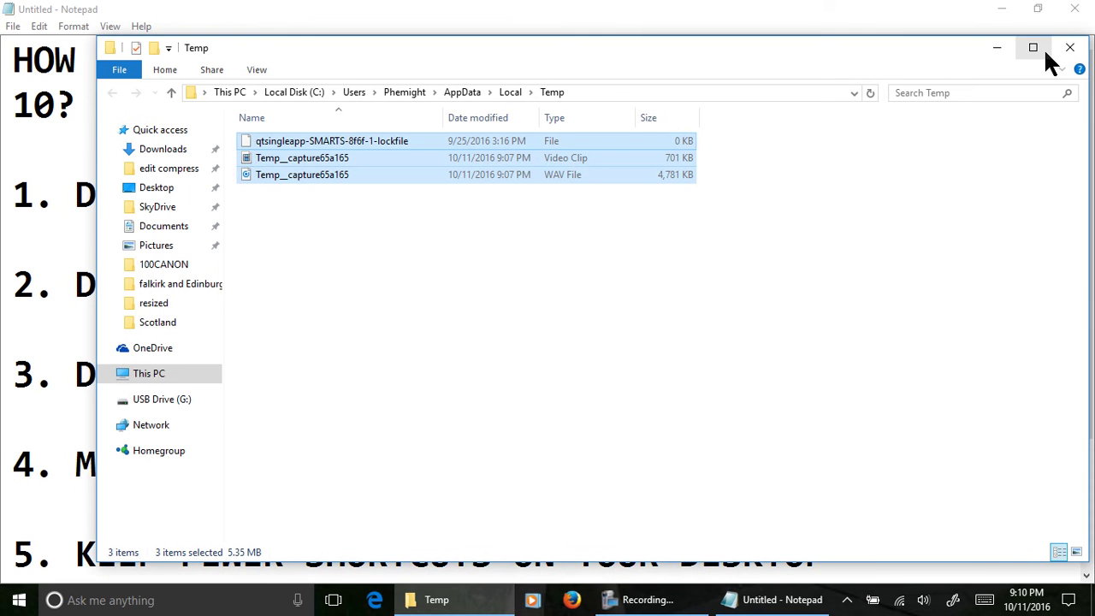
left_click(1069, 47)
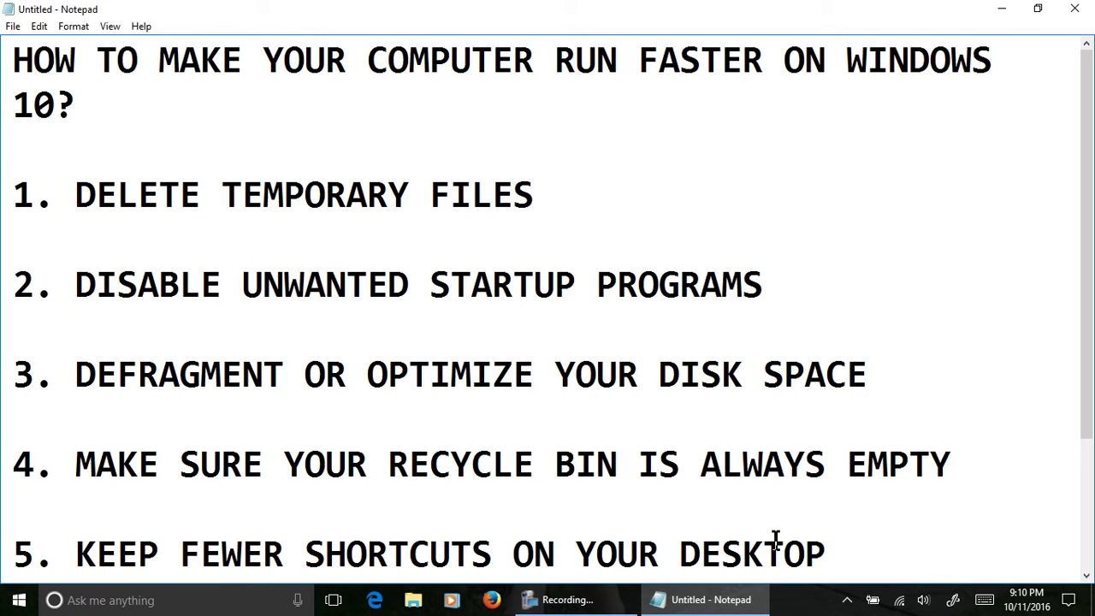
Step: Search Windows for TASK MANAGER, open it and display the list of startup programs
right_click(800, 608)
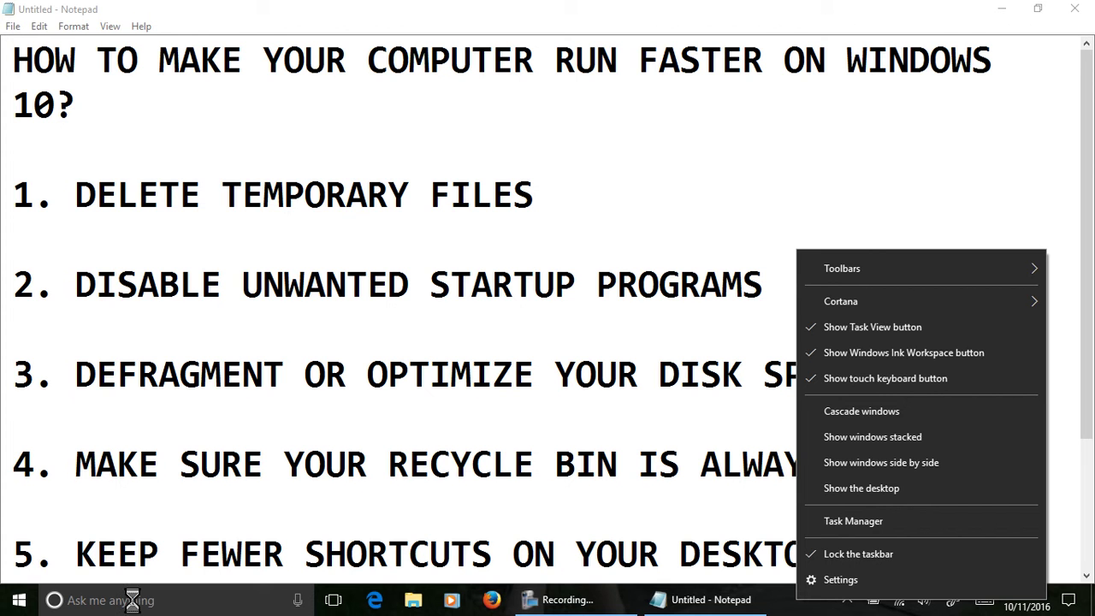
left_click(87, 599)
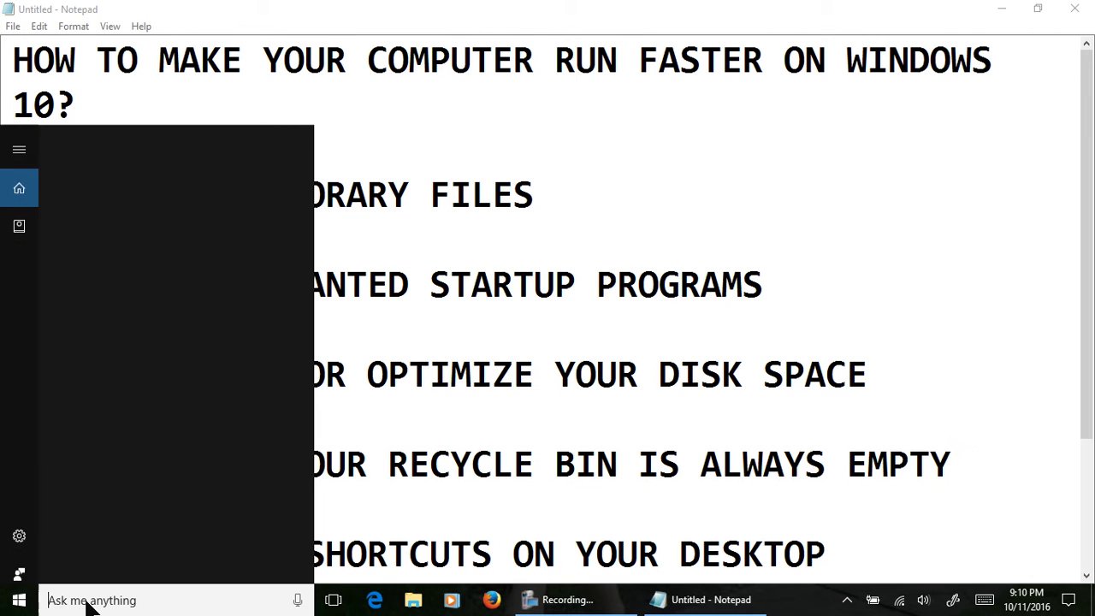
type("TASK MANAGER")
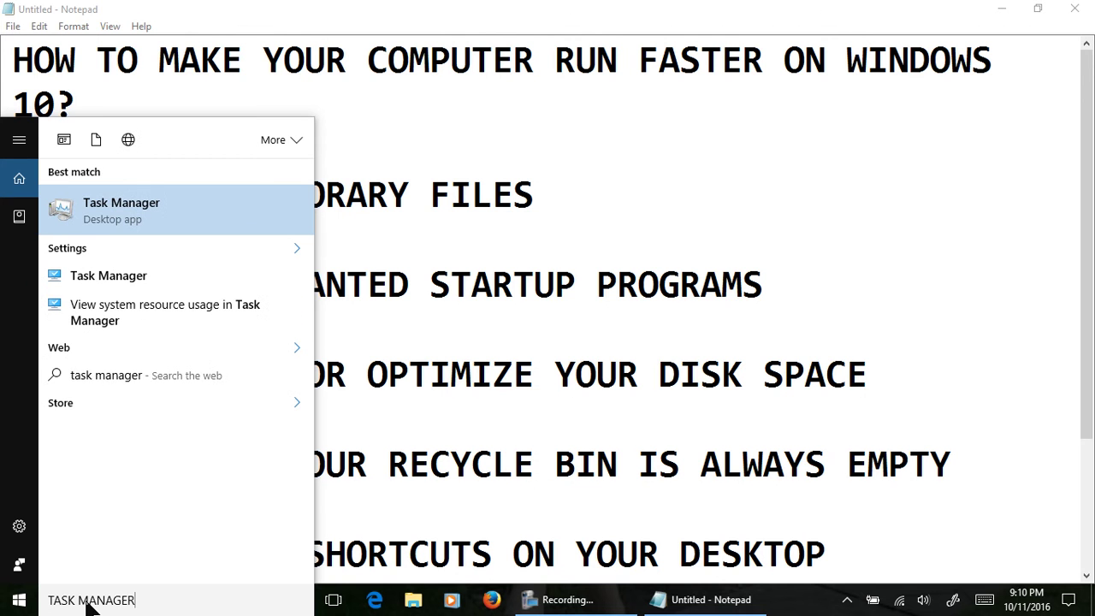
left_click(115, 203)
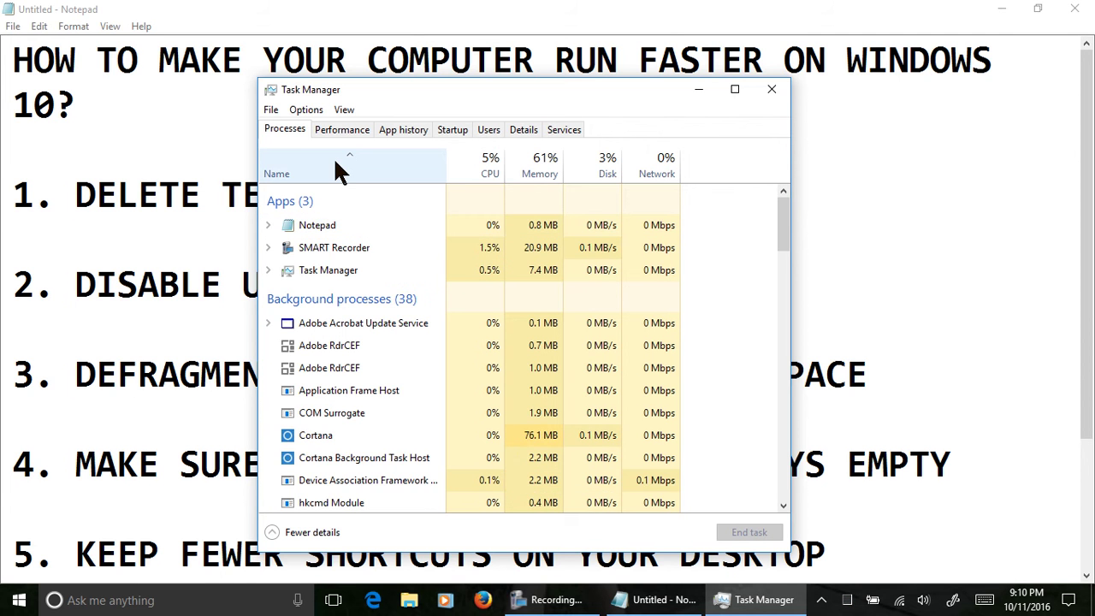
left_click(452, 128)
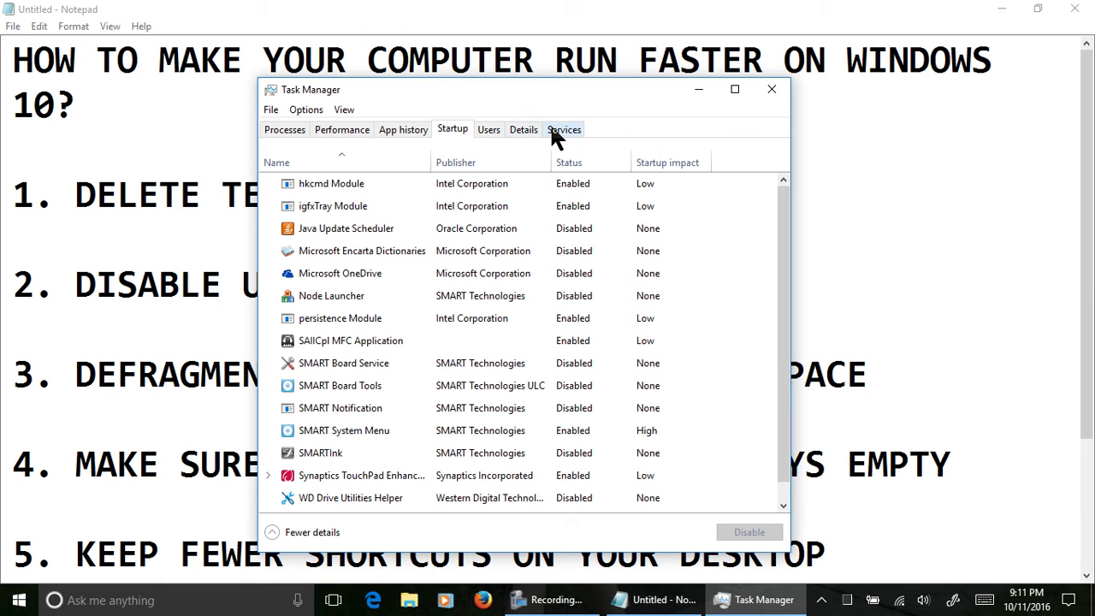
Step: Return Task Manager to its list of running processes and minimize the Notepad window that covers it
left_click(284, 130)
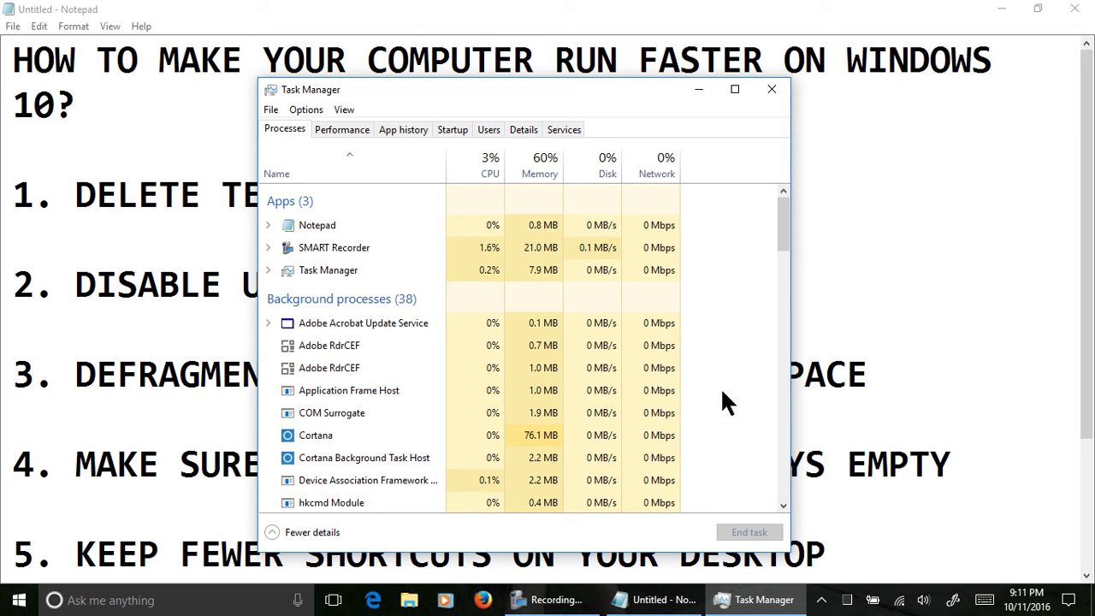
left_click(657, 600)
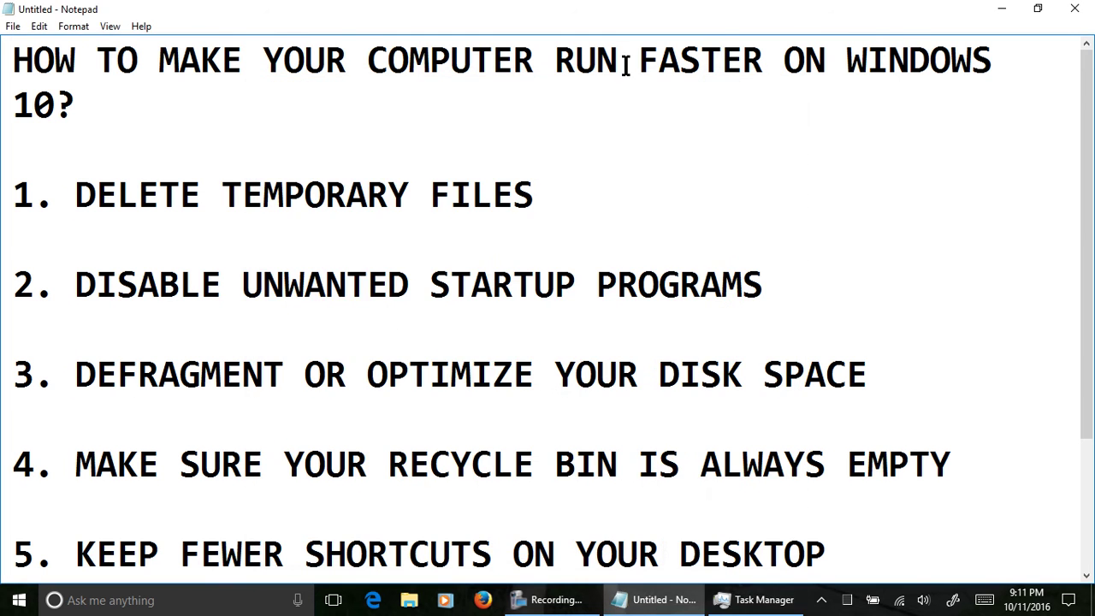
double_click(597, 7)
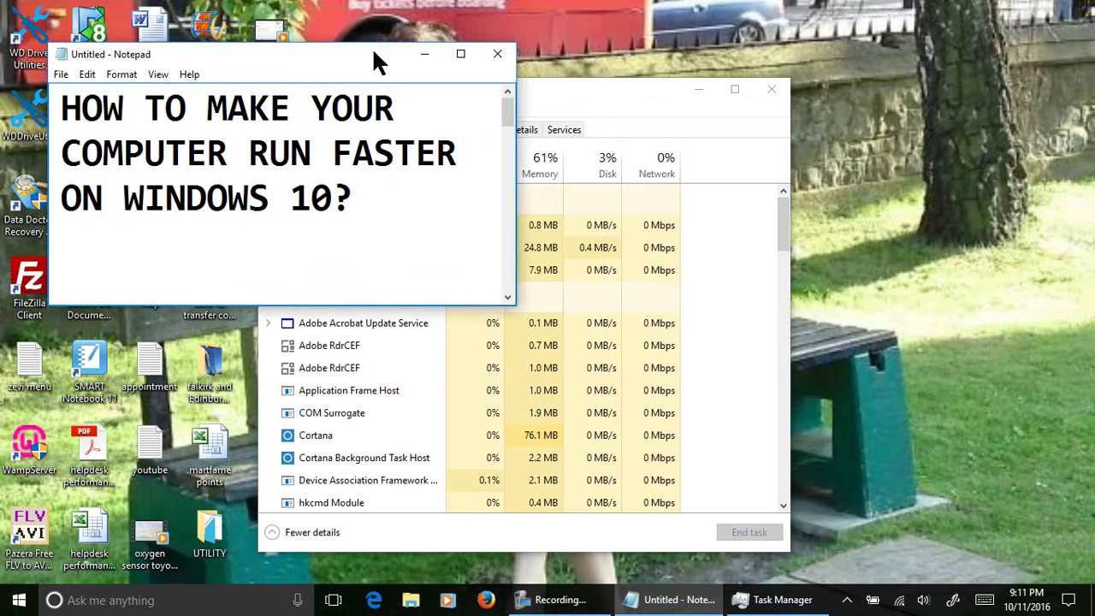
left_click_drag(371, 47, 938, 143)
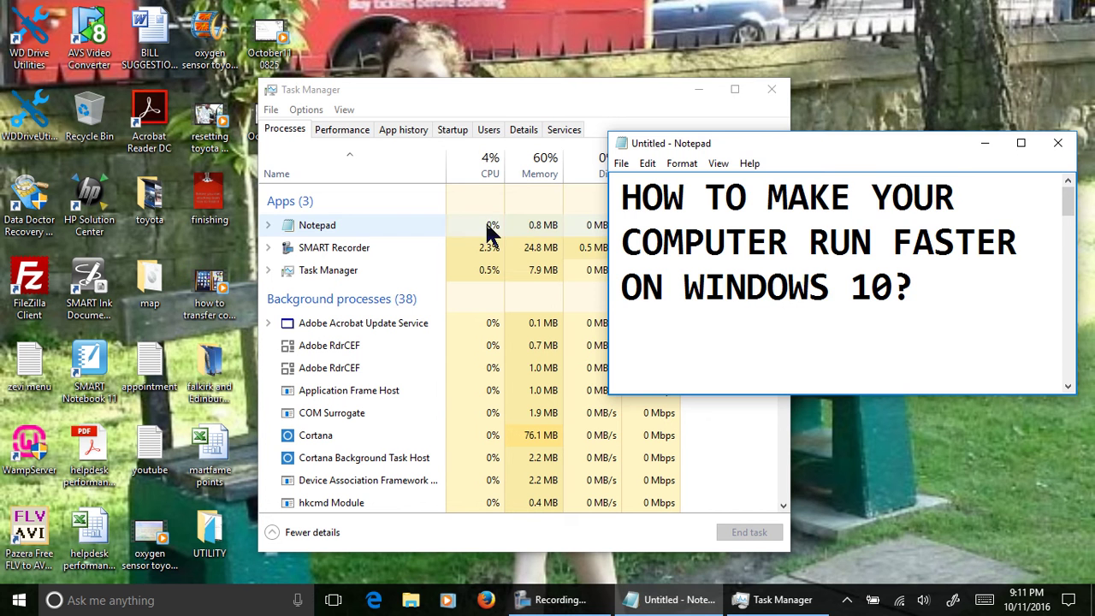
left_click(985, 144)
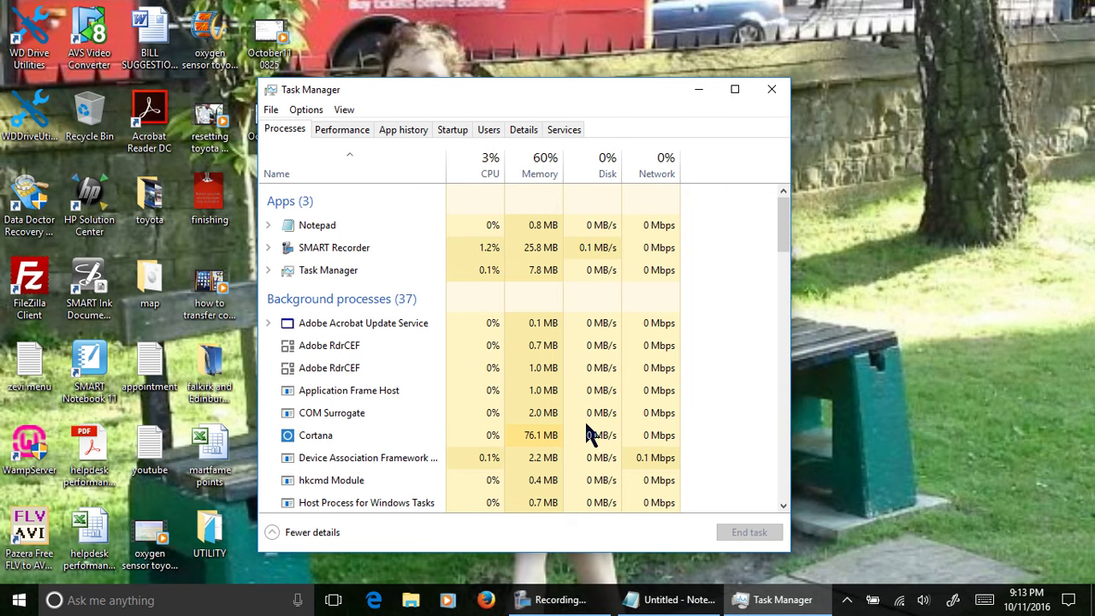
Step: Launch Microsoft Edge and arrange its window beside Task Manager so the running processes stay in view
left_click(374, 601)
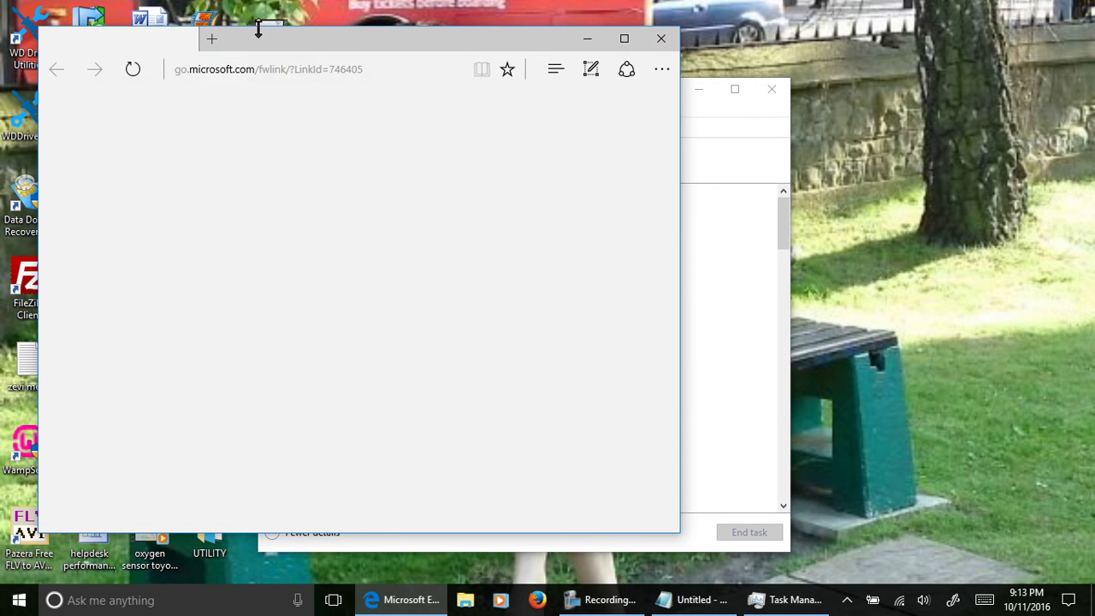
left_click(268, 40)
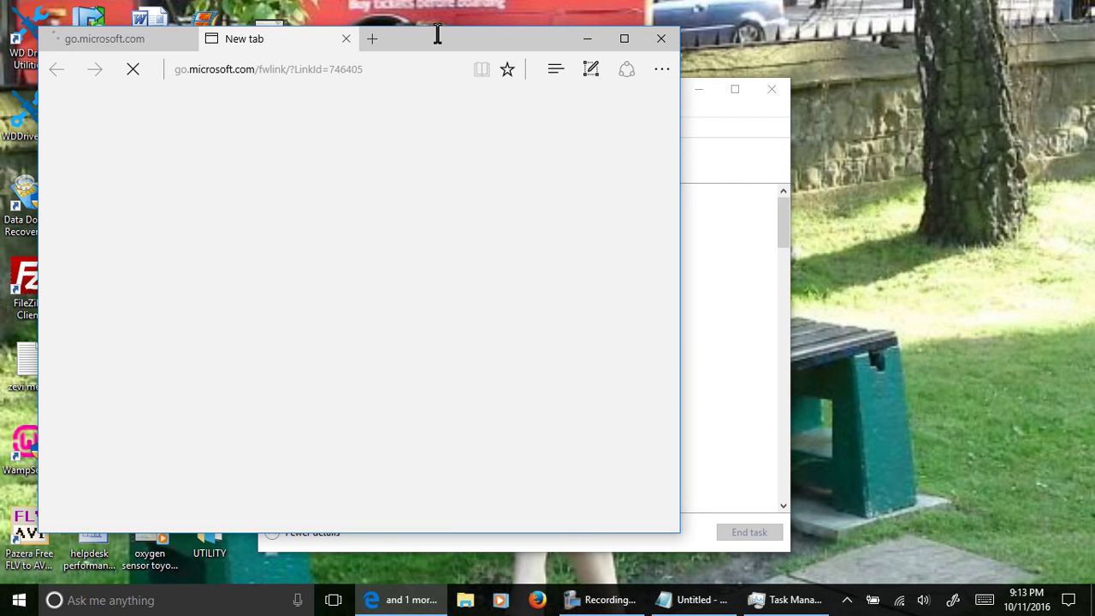
left_click_drag(504, 32, 927, 72)
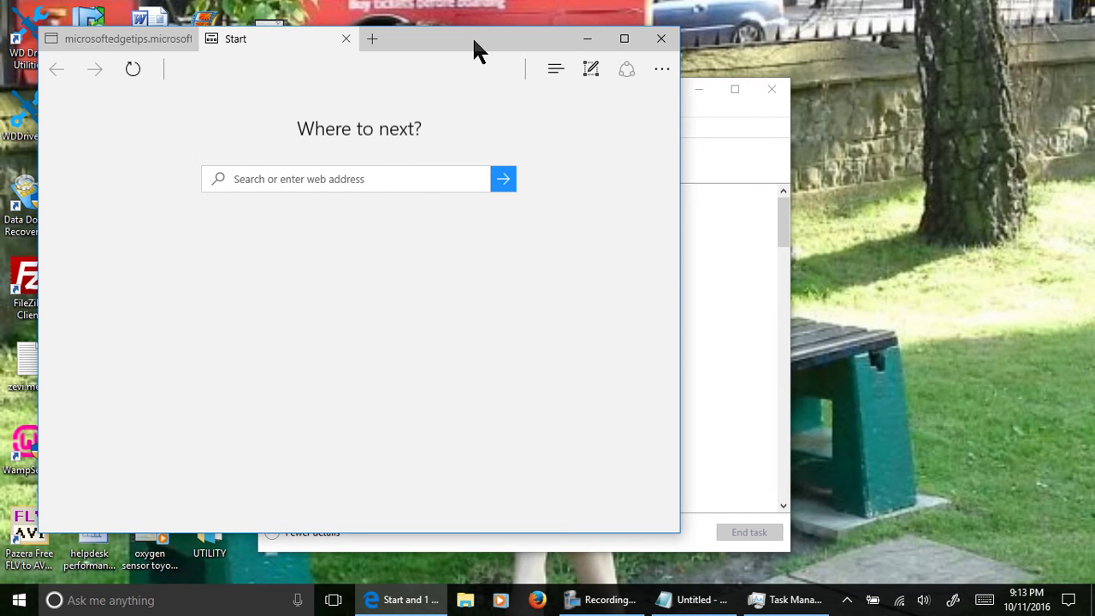
left_click_drag(468, 50, 868, 91)
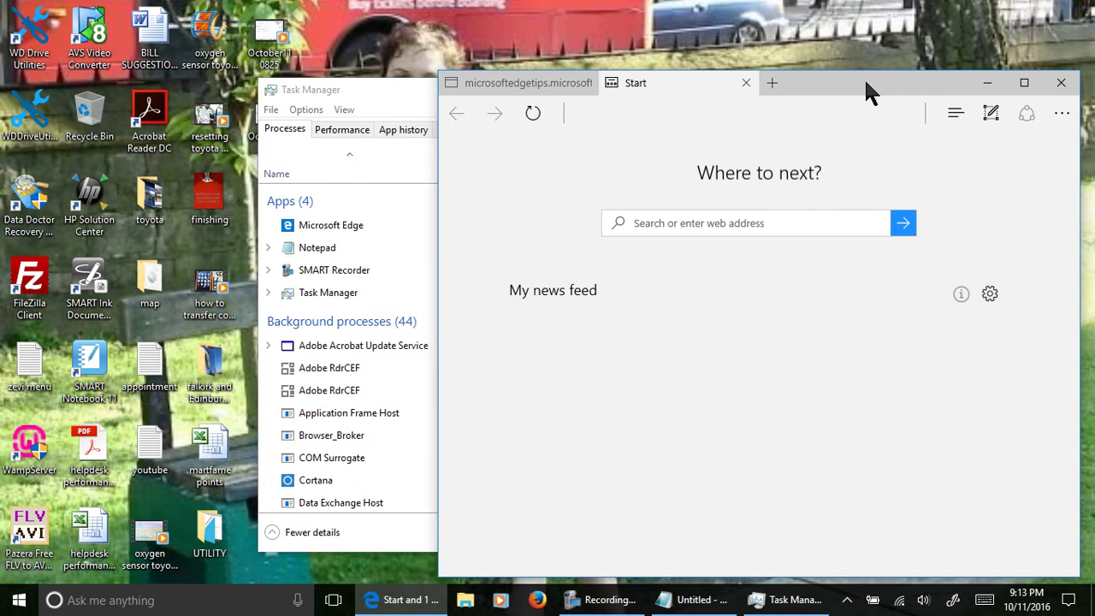
left_click_drag(406, 89, 212, 65)
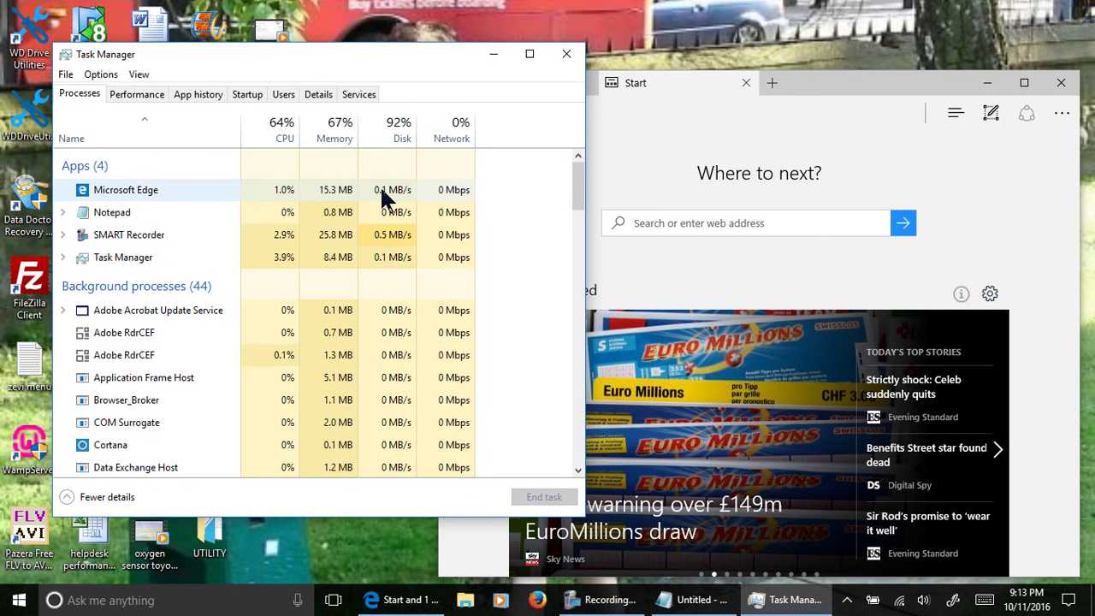
Step: Move Task Manager clear of the Edge page, load martfame.com in Edge and open the site's Community page
left_click(828, 413)
left_click_drag(347, 52, 224, 53)
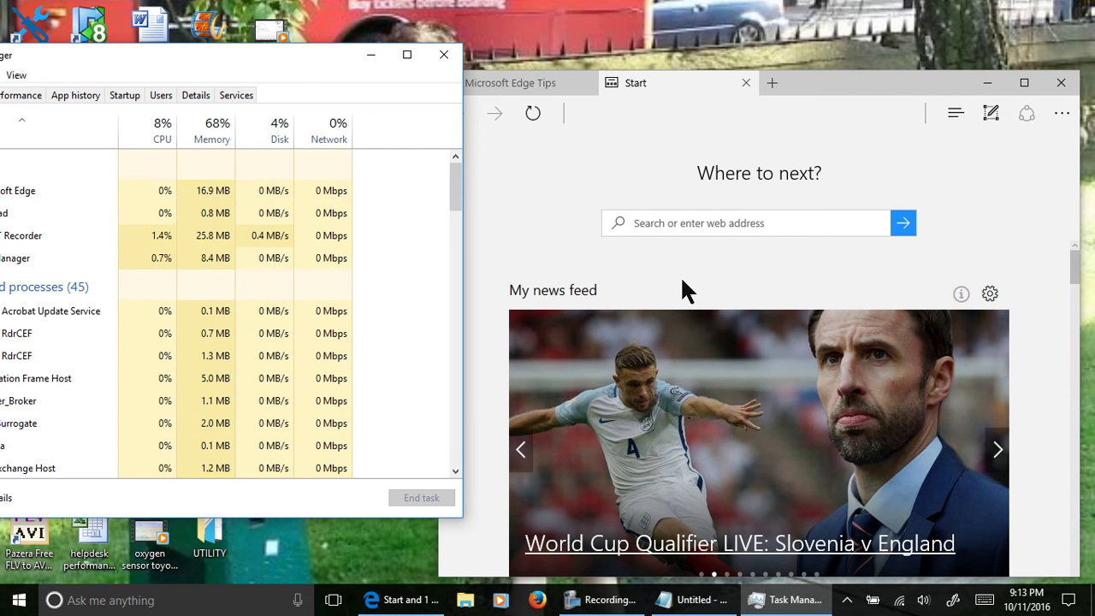
left_click(712, 224)
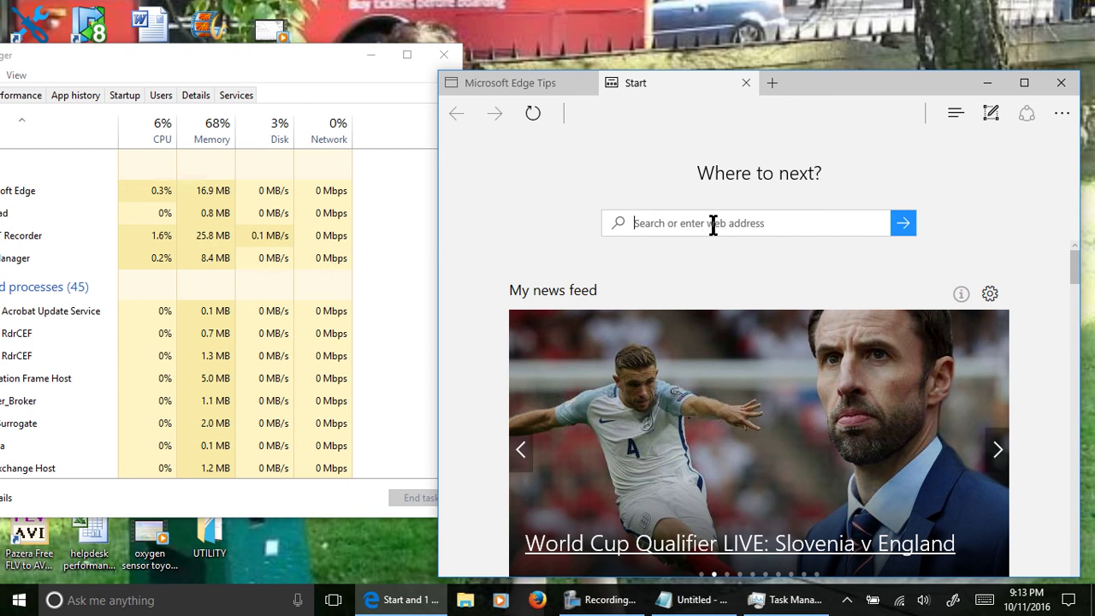
type("MARTFAME.com/")
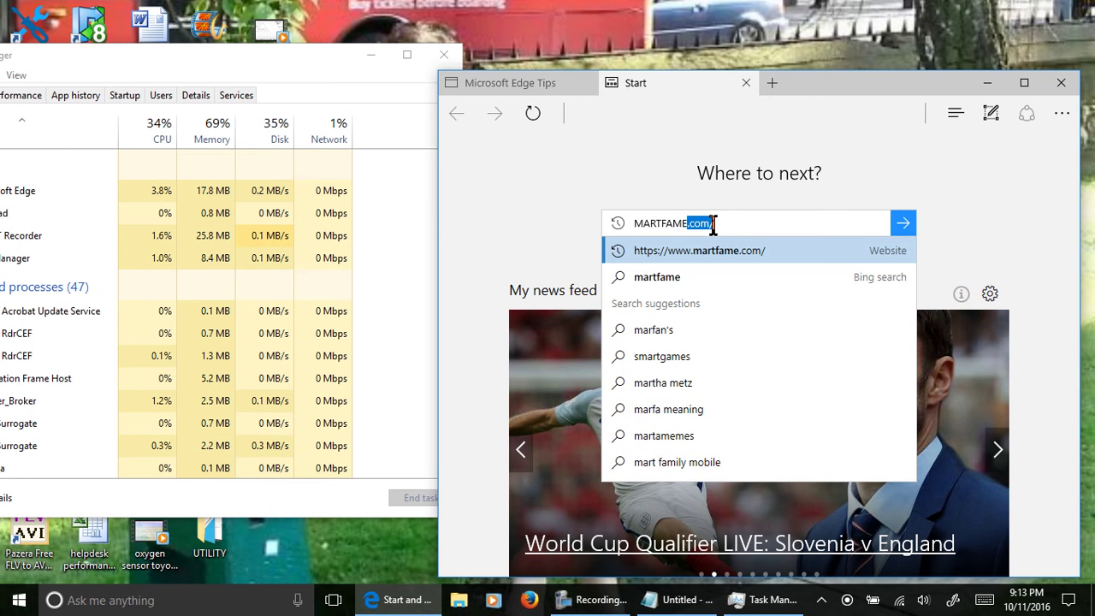
key("Return")
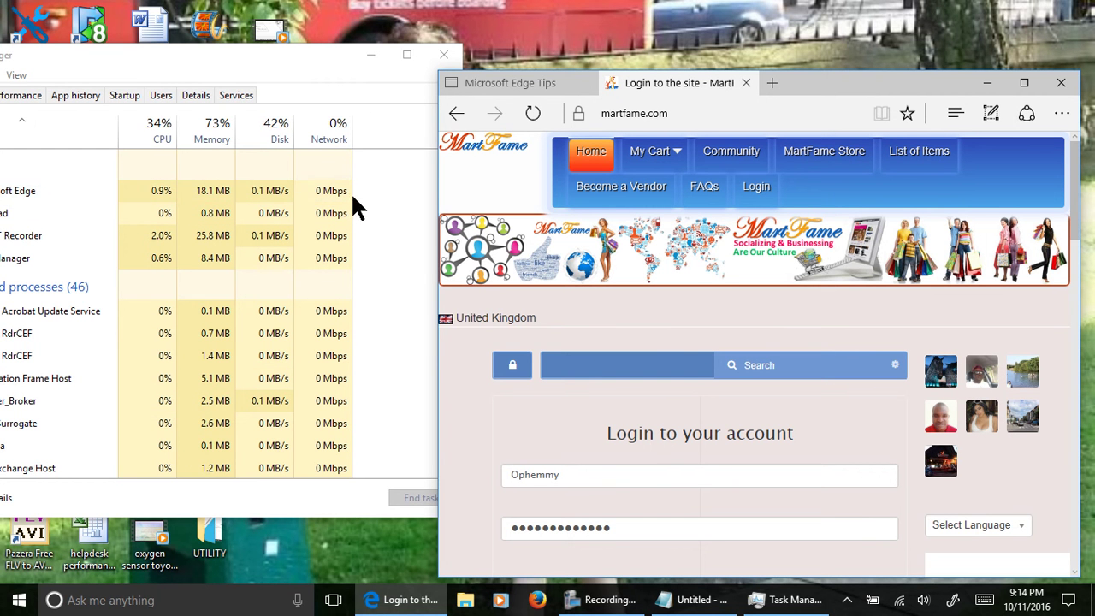
left_click(724, 154)
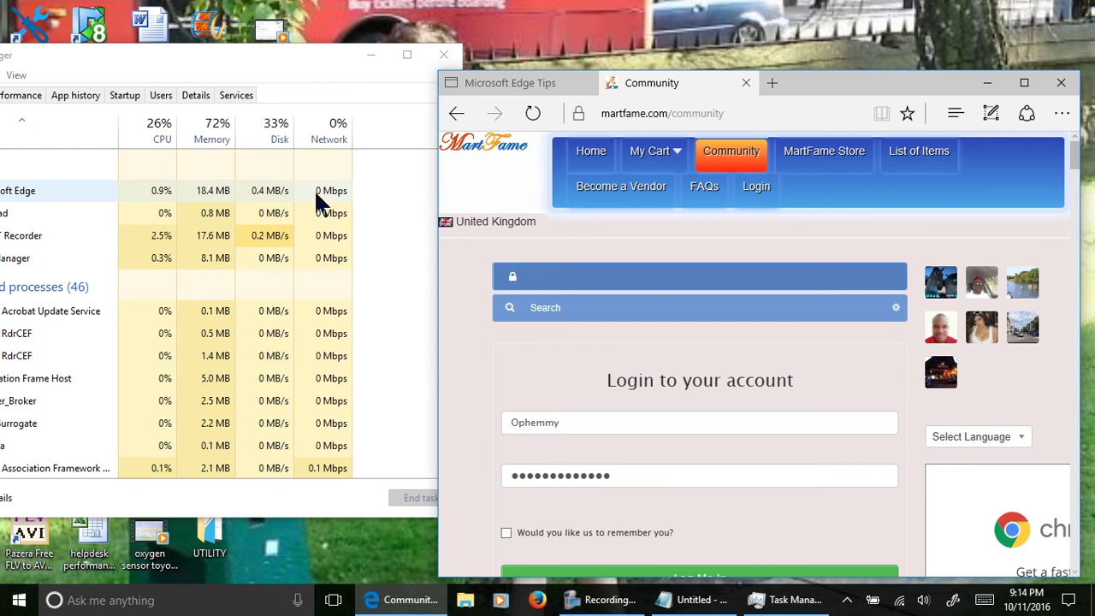
Step: Close Edge with all its tabs and move the Task Manager window fully into view
left_click(1061, 83)
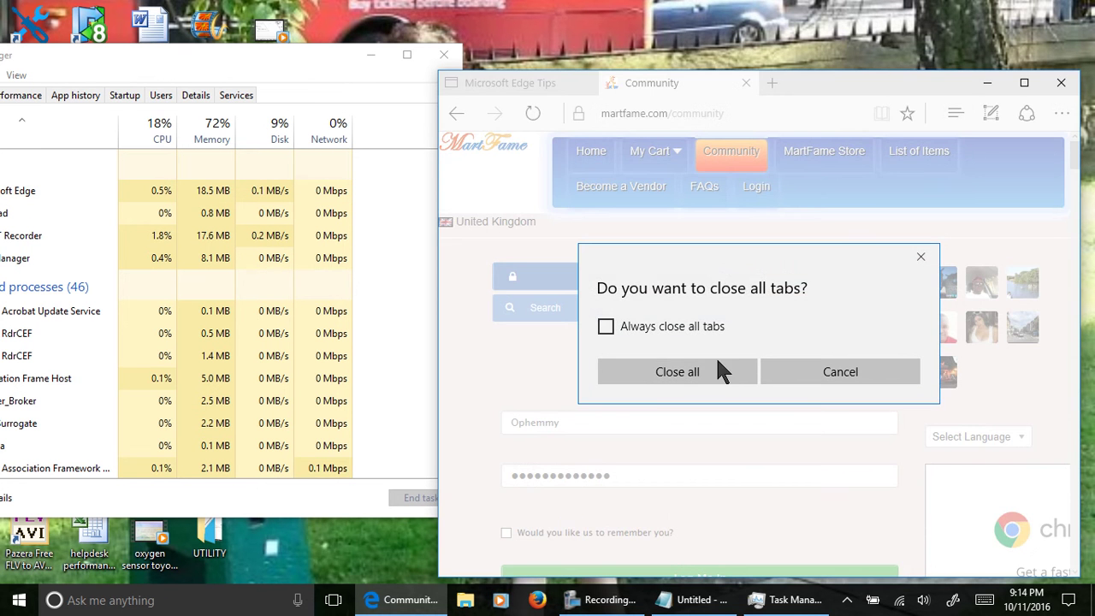
left_click(677, 372)
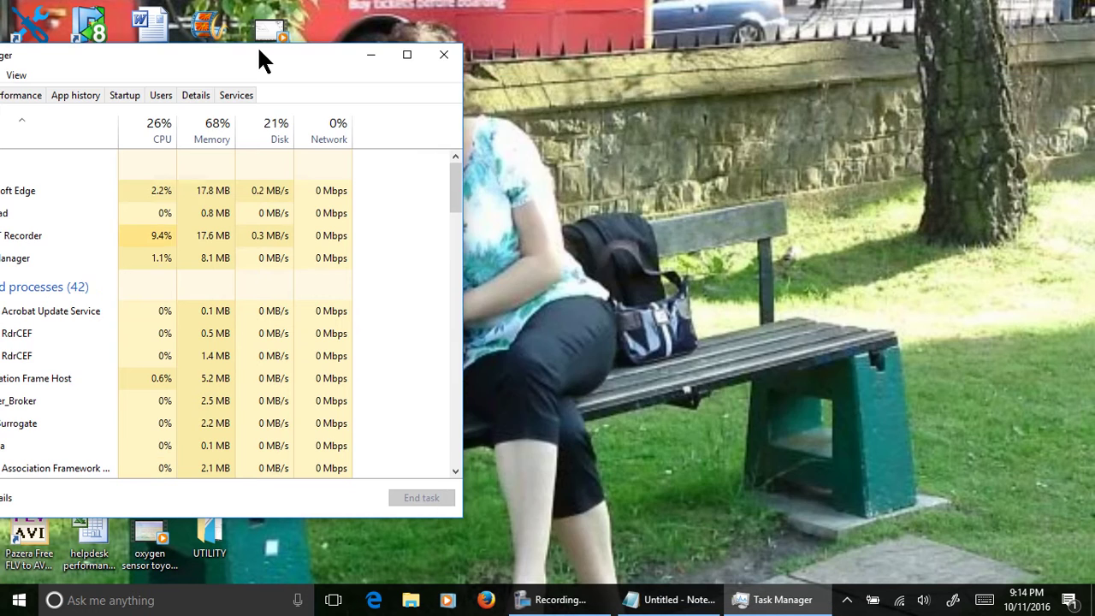
left_click_drag(259, 49, 474, 32)
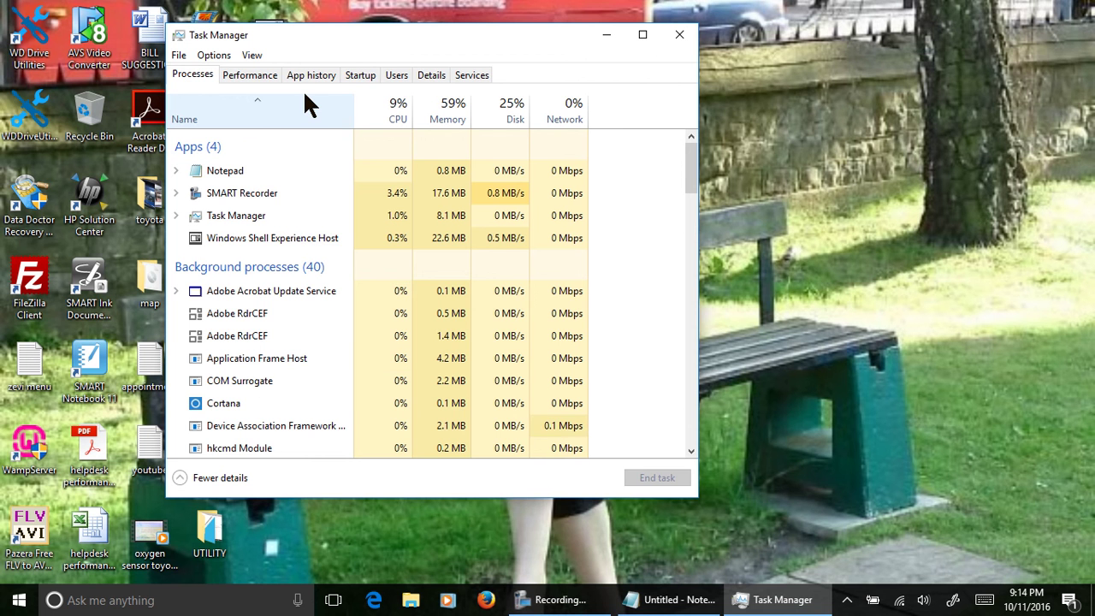
Step: Display the startup programs in Task Manager, review their status and startup impact, and select Microsoft Encarta Dictionaries
left_click(347, 73)
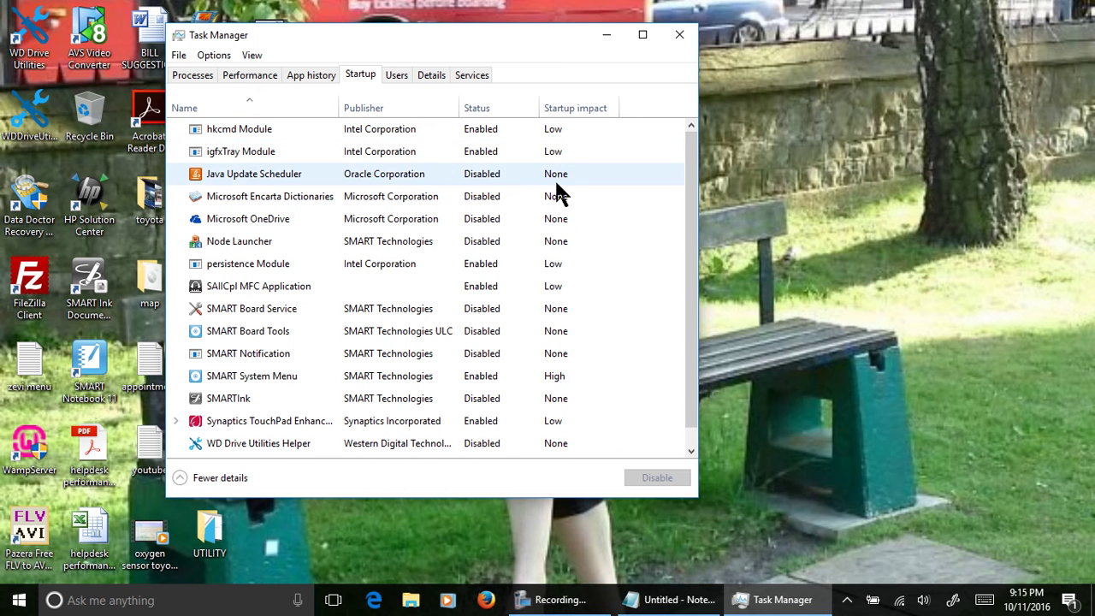
left_click(285, 206)
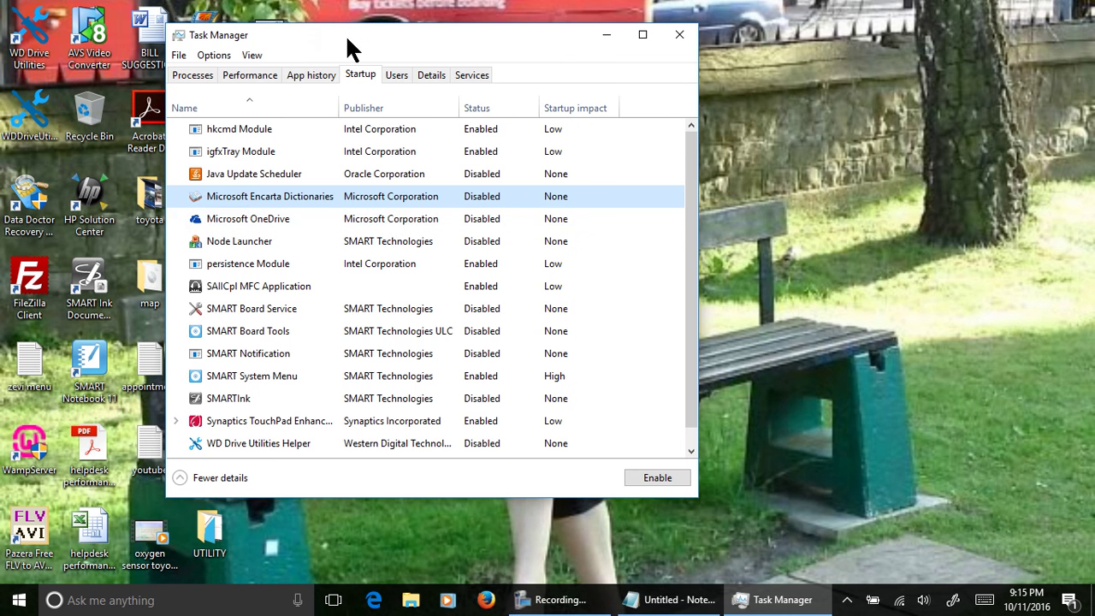
left_click_drag(345, 32, 550, 43)
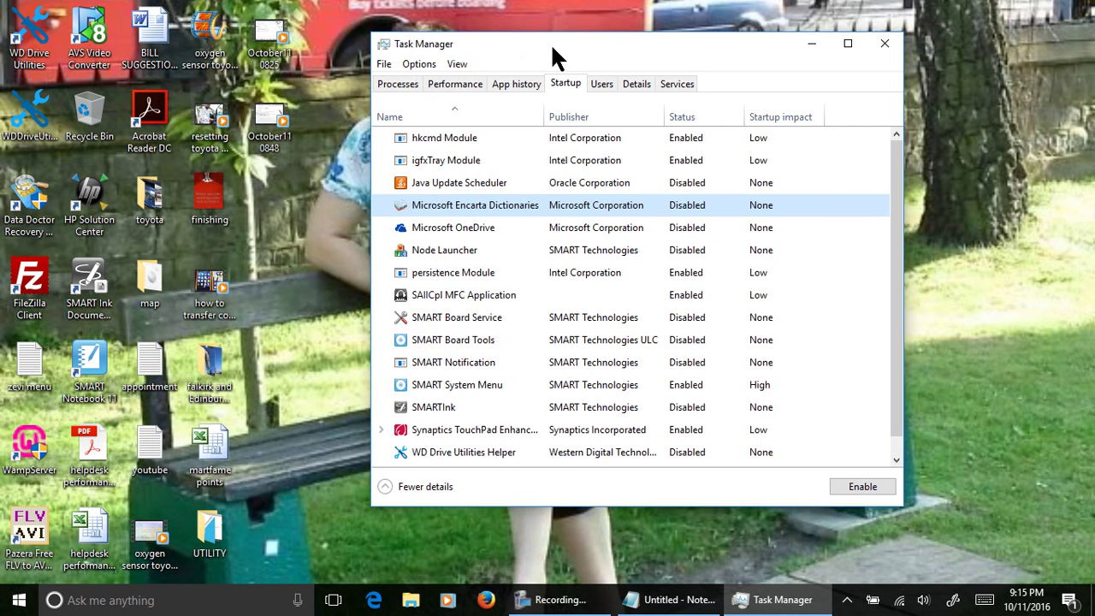
Step: Close Task Manager and show the Notepad list of speed-up tips maximized
left_click(886, 45)
left_click(698, 599)
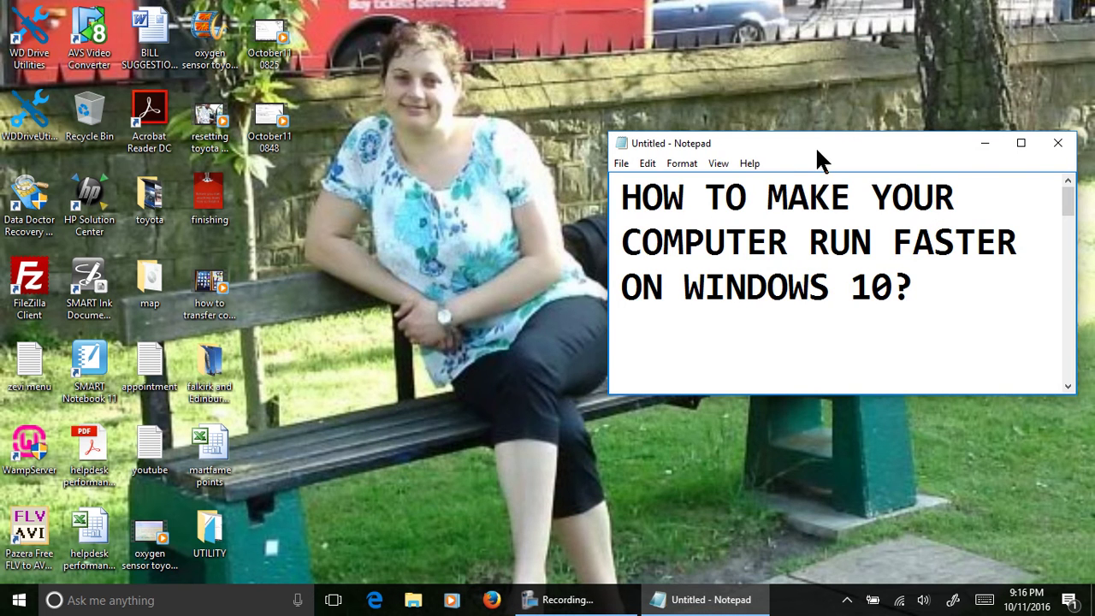
double_click(816, 145)
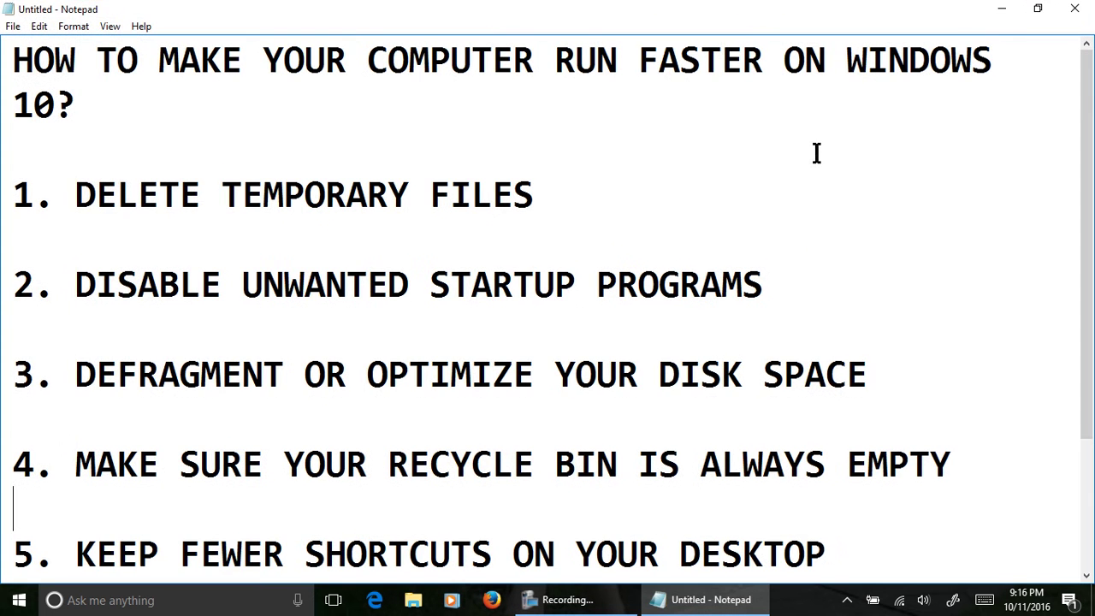
Step: Open This PC in File Explorer, and also open it through a Windows search for THIS PC
left_click(413, 600)
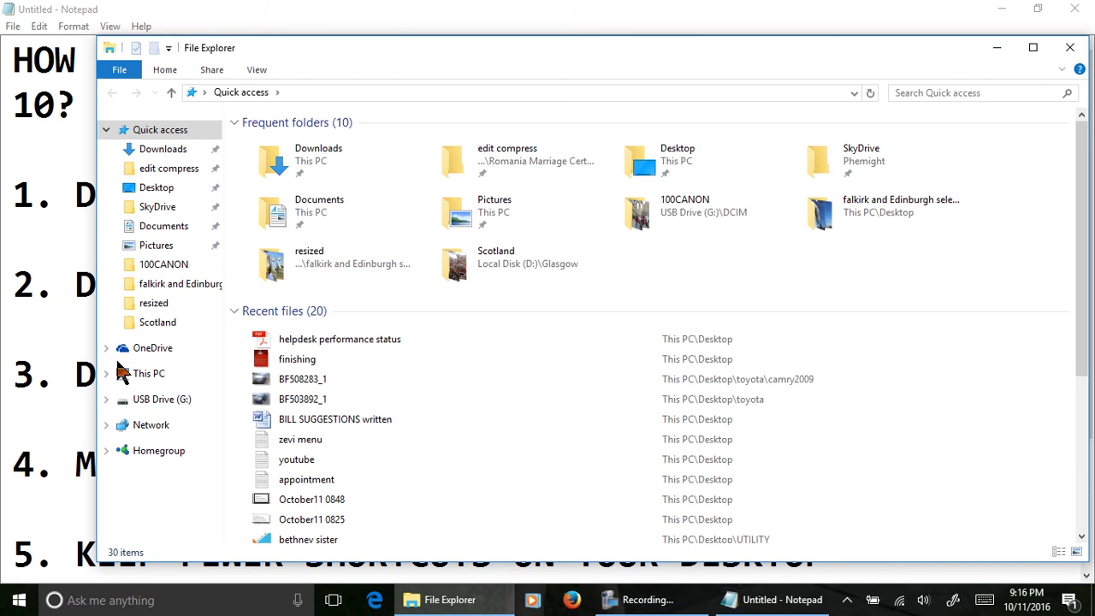
left_click(144, 377)
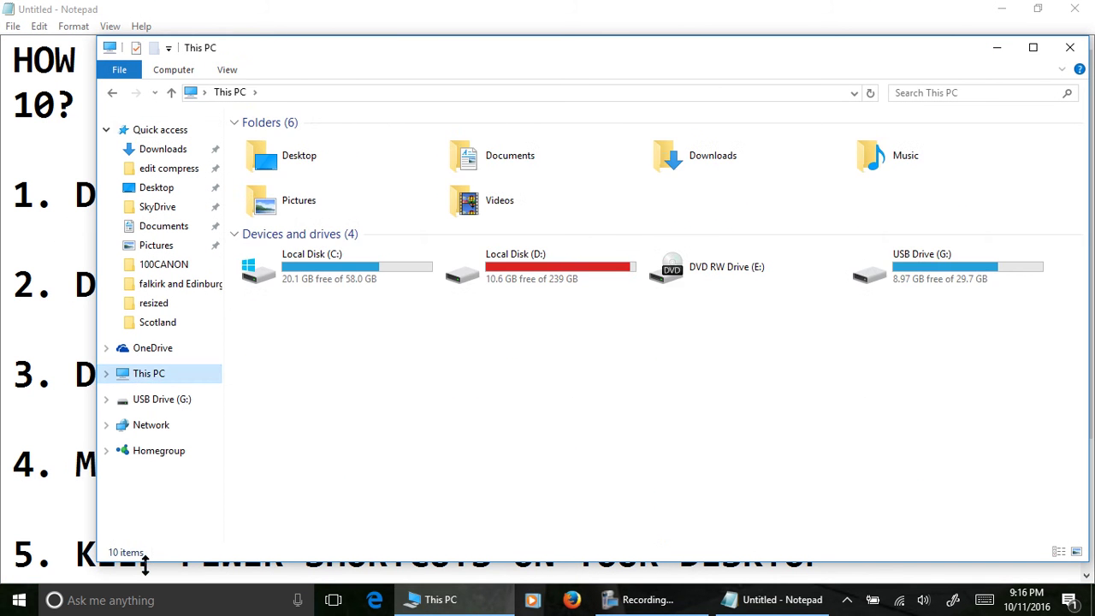
left_click(109, 601)
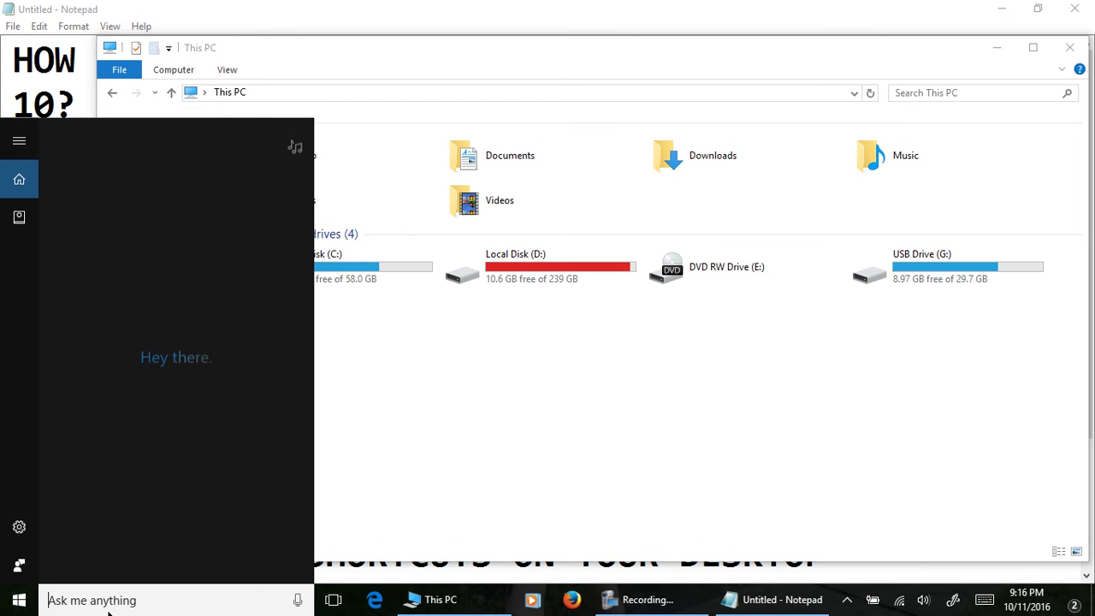
type("THIS PC")
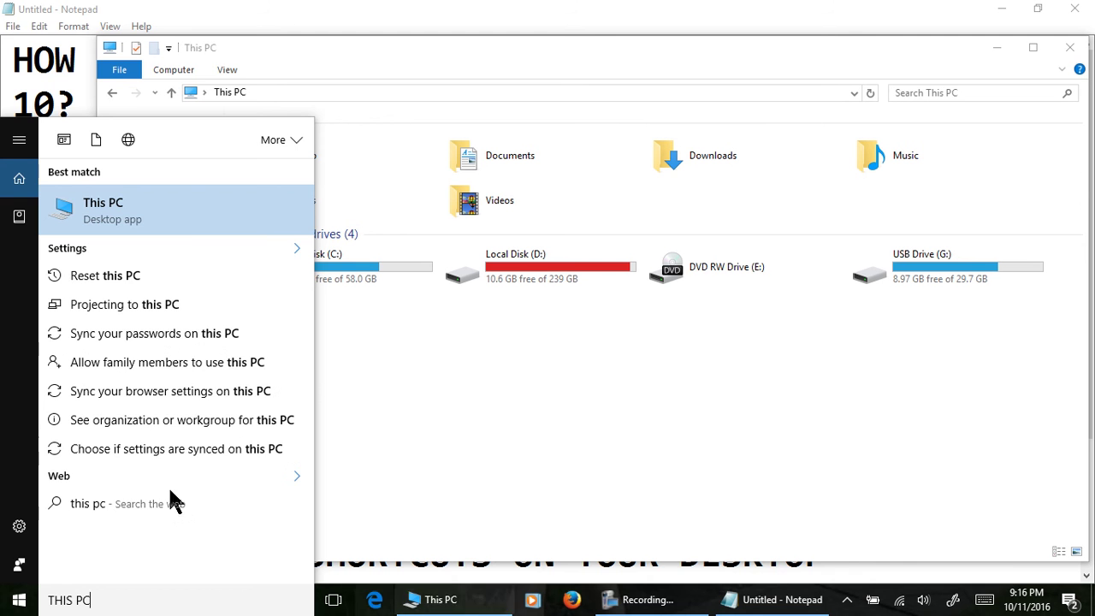
left_click(181, 219)
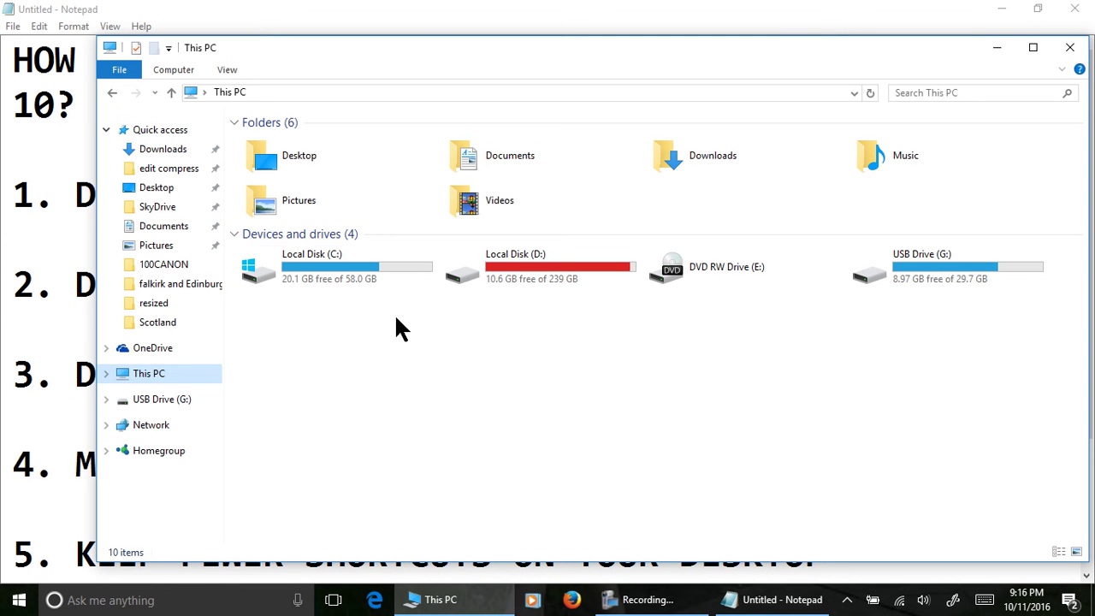
Step: Open the properties of Local Disk (C:) and launch its drive optimization and defragmentation tool
mouse_move(317, 266)
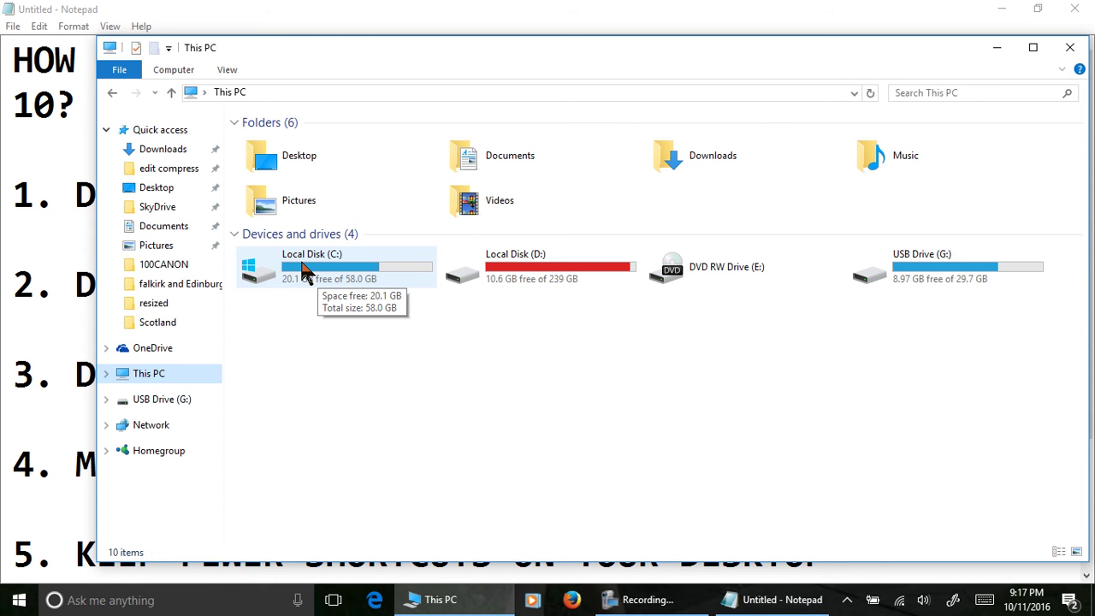
right_click(302, 266)
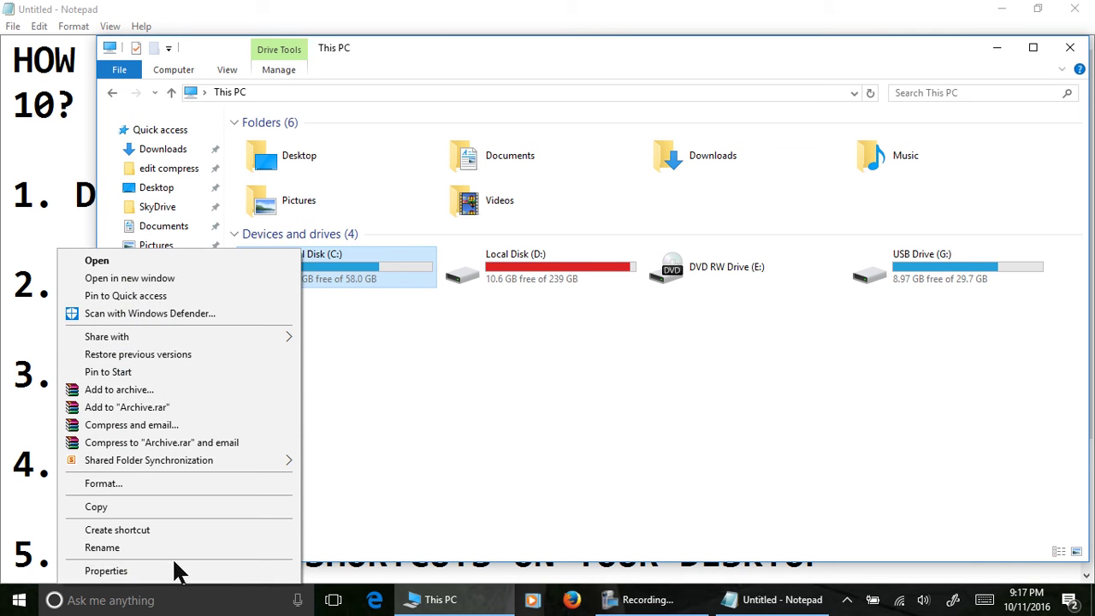
left_click(106, 571)
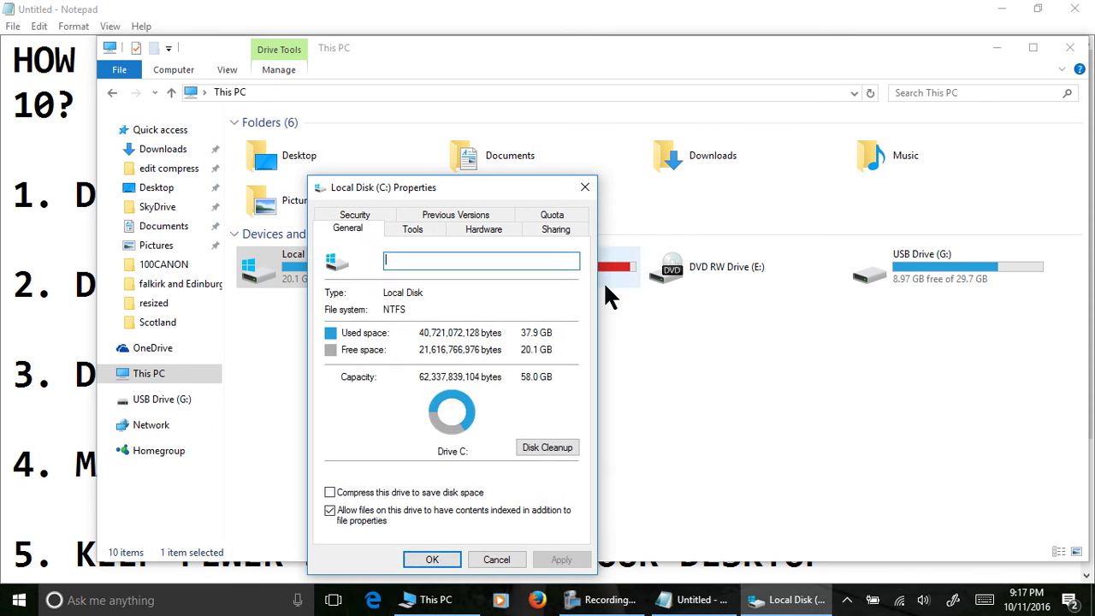
left_click(412, 231)
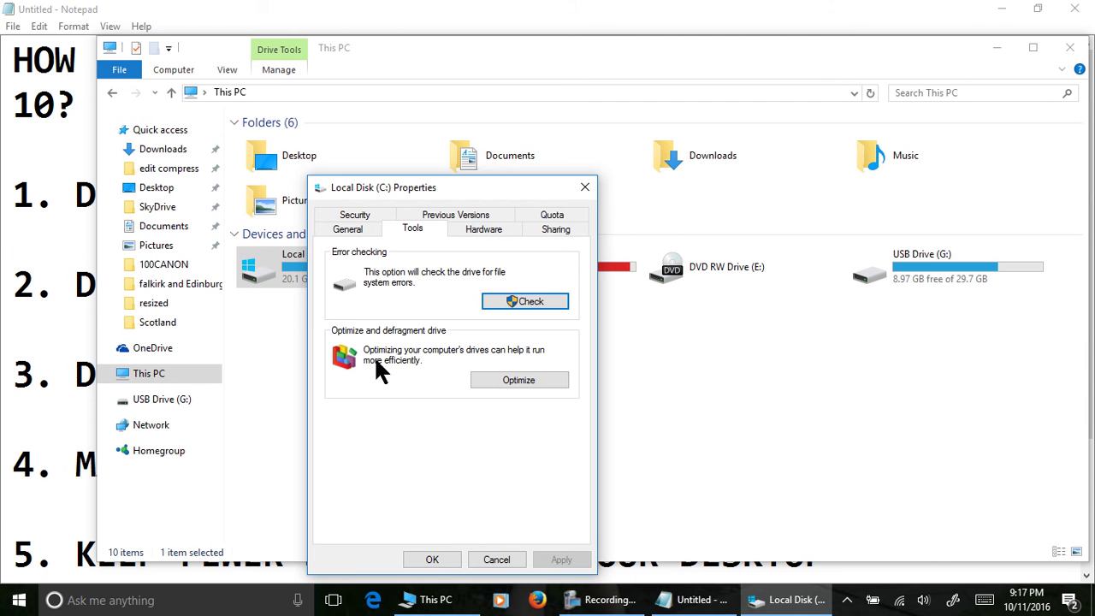
left_click(514, 383)
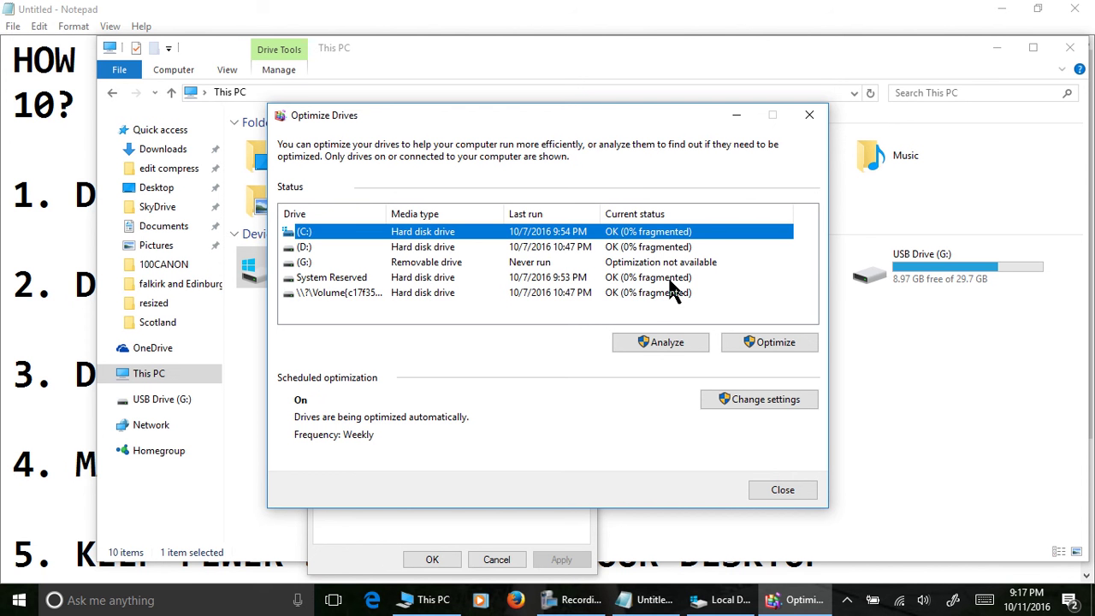
Step: Start optimizing drive (C:), stop the run, and close the Optimize Drives and Local Disk (C:) Properties windows
left_click(770, 342)
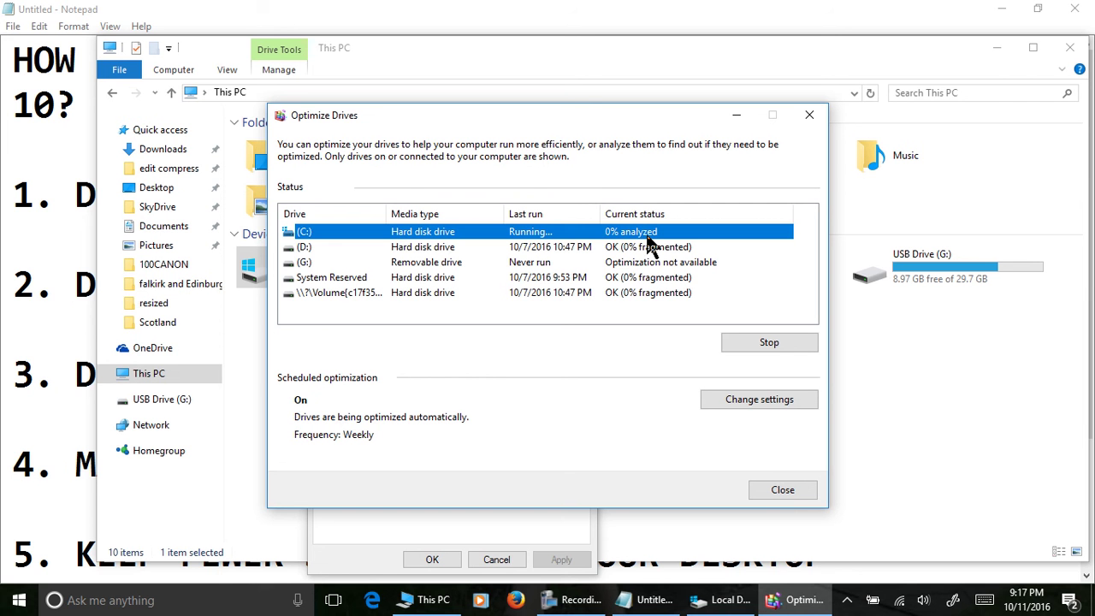
left_click(779, 341)
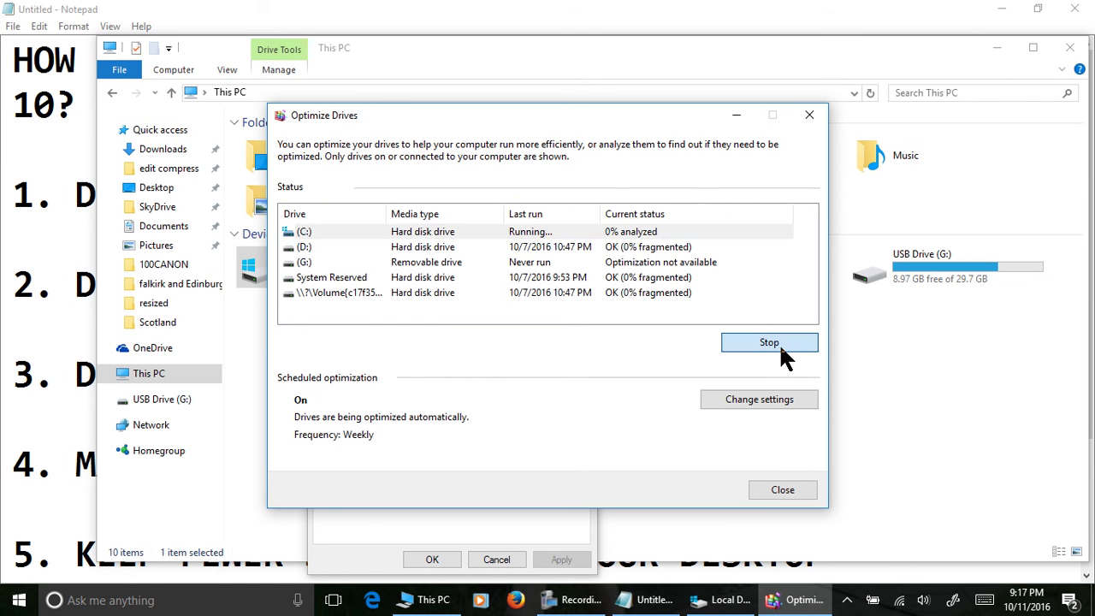
left_click(787, 491)
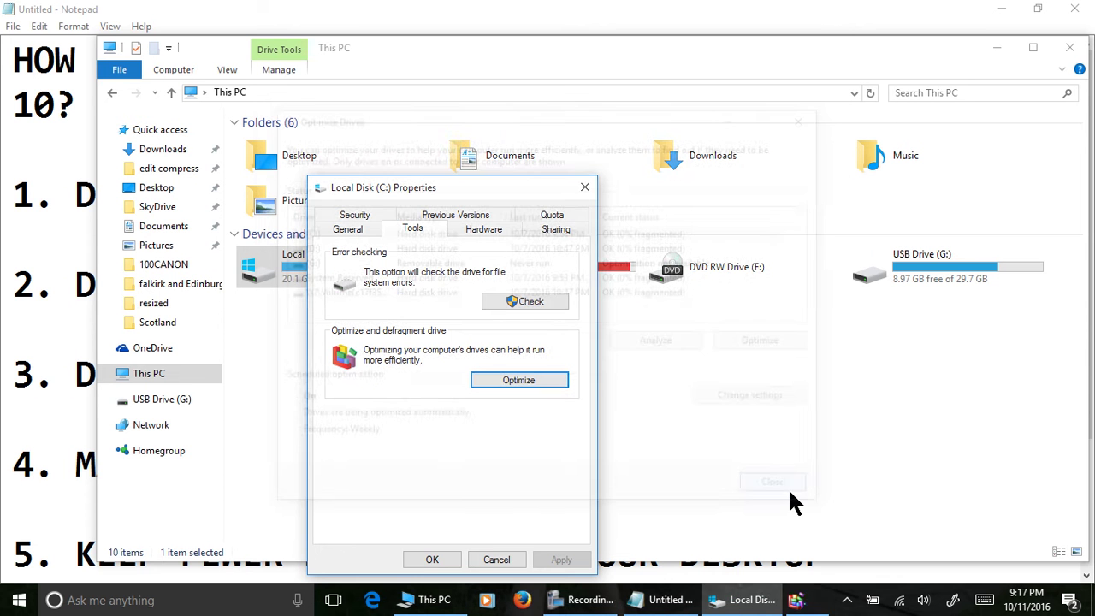
left_click(585, 187)
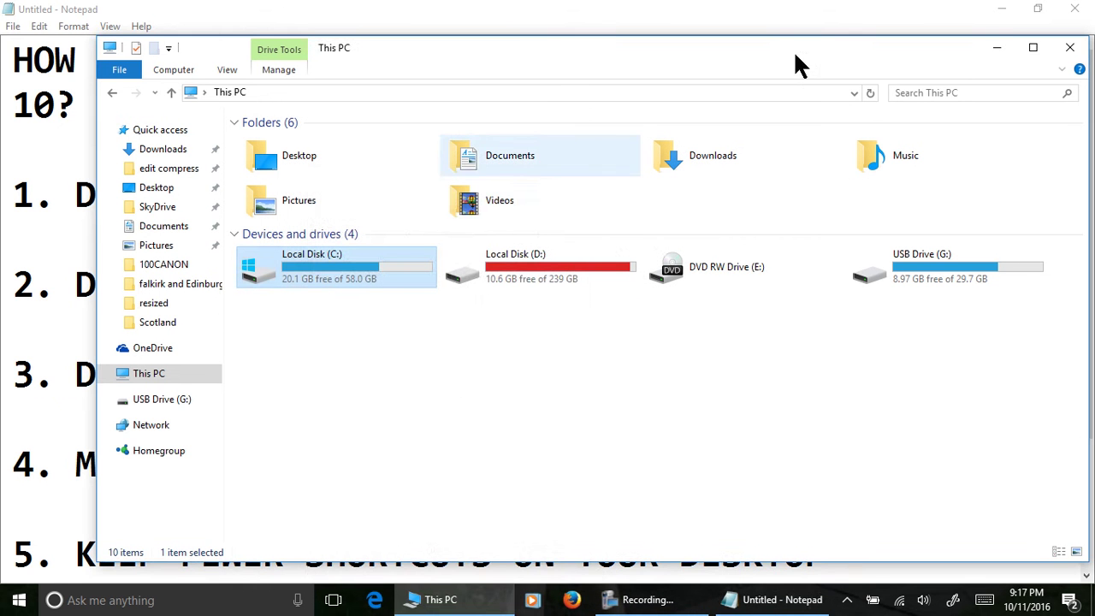
Step: Close the This PC window and show the remaining tips in the Notepad list
left_click(993, 51)
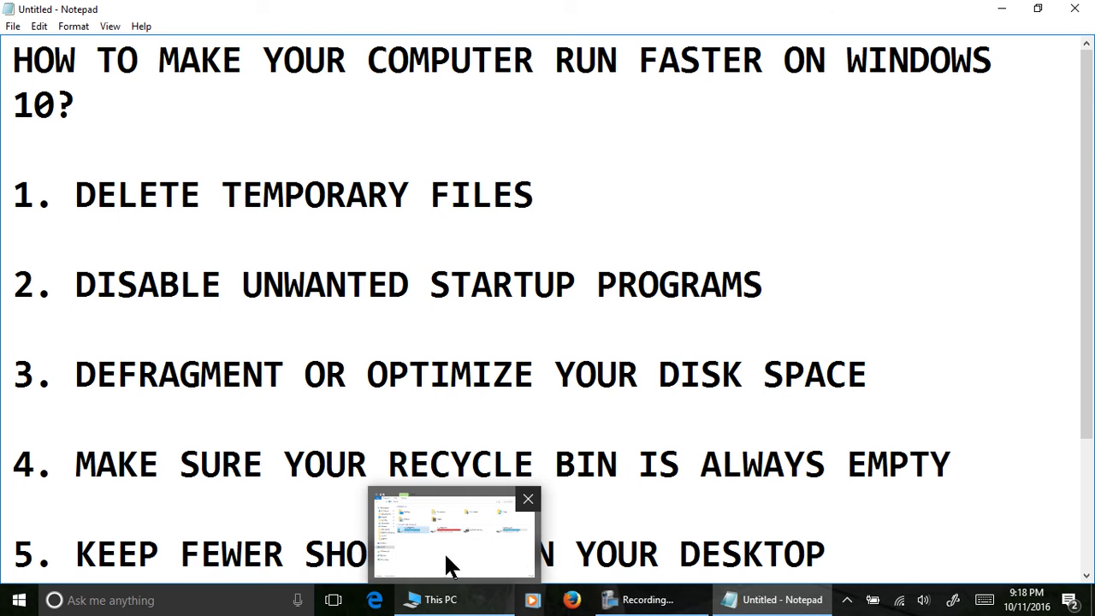
left_click(440, 602)
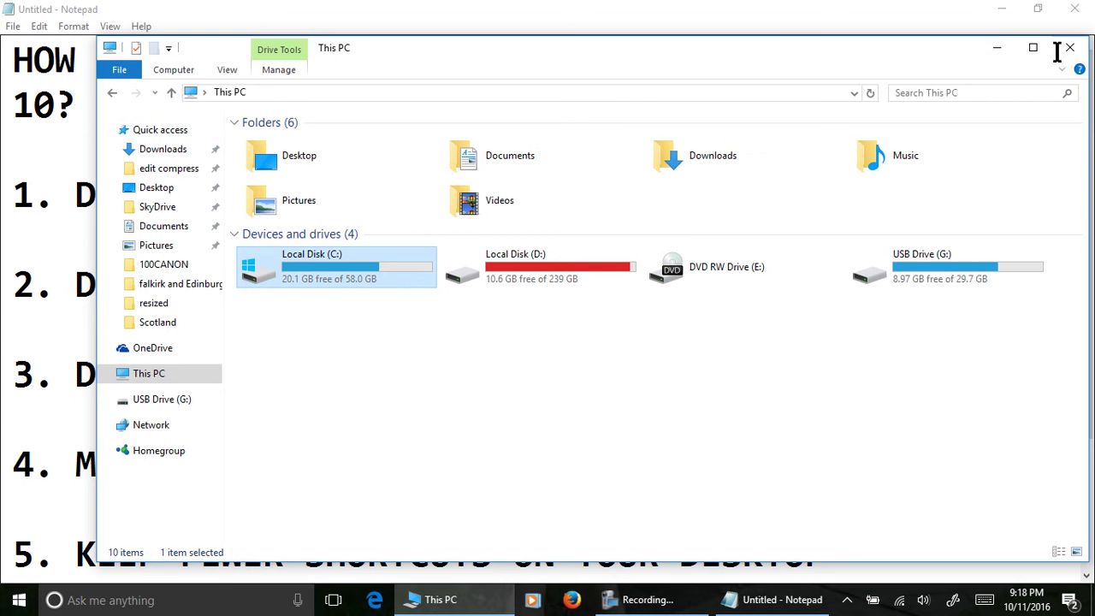
left_click(1061, 48)
left_click_drag(1087, 143, 1090, 248)
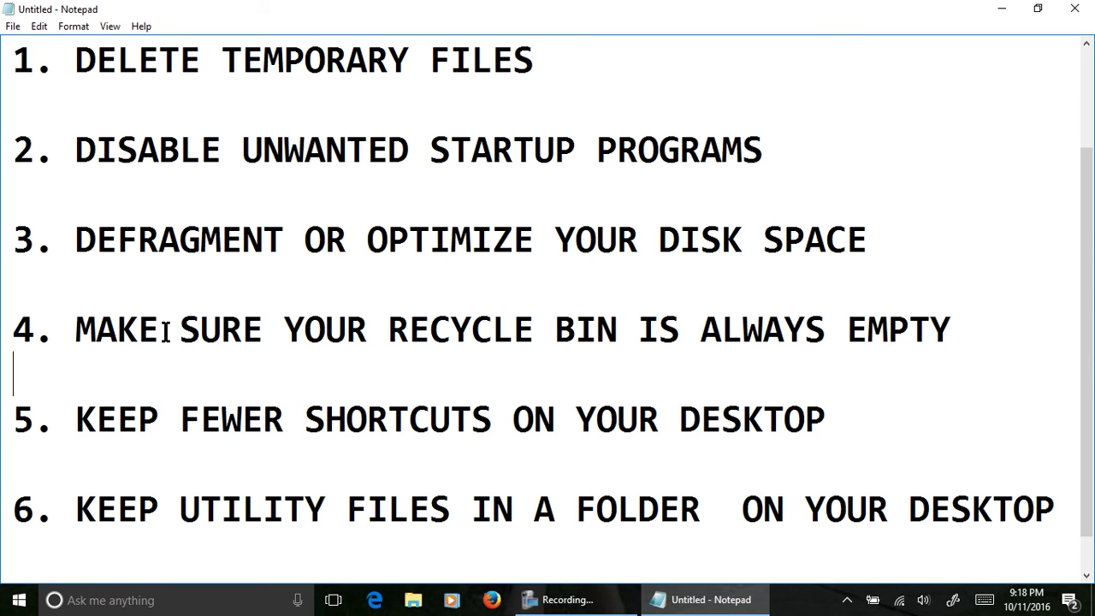
Step: Check the contents of the Recycle Bin on the desktop, close it, and consult the Notepad tips again before minimizing them
left_click(1002, 9)
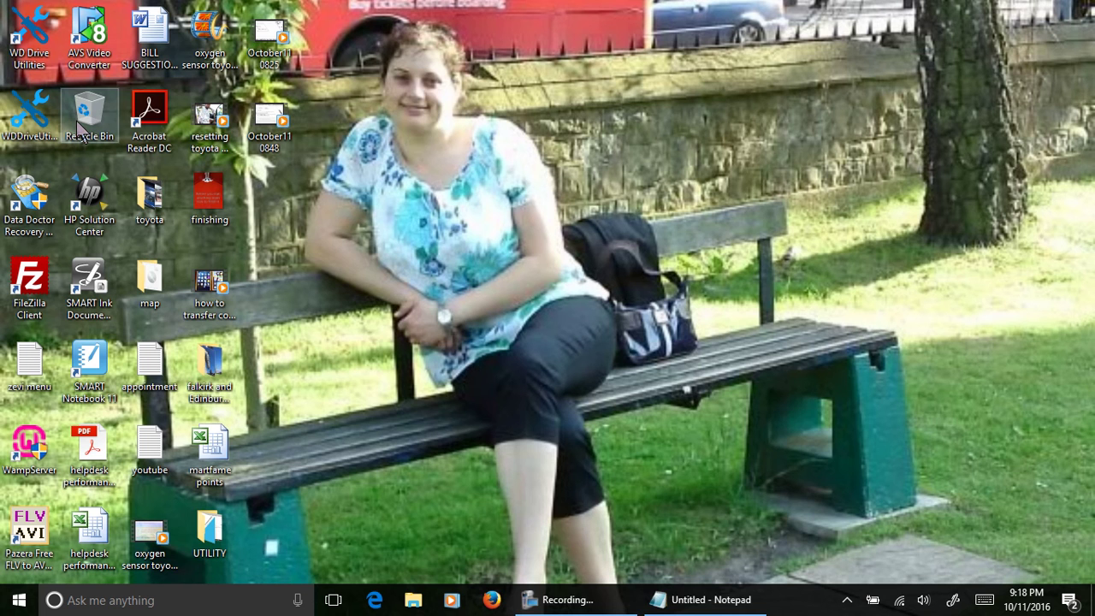
double_click(83, 128)
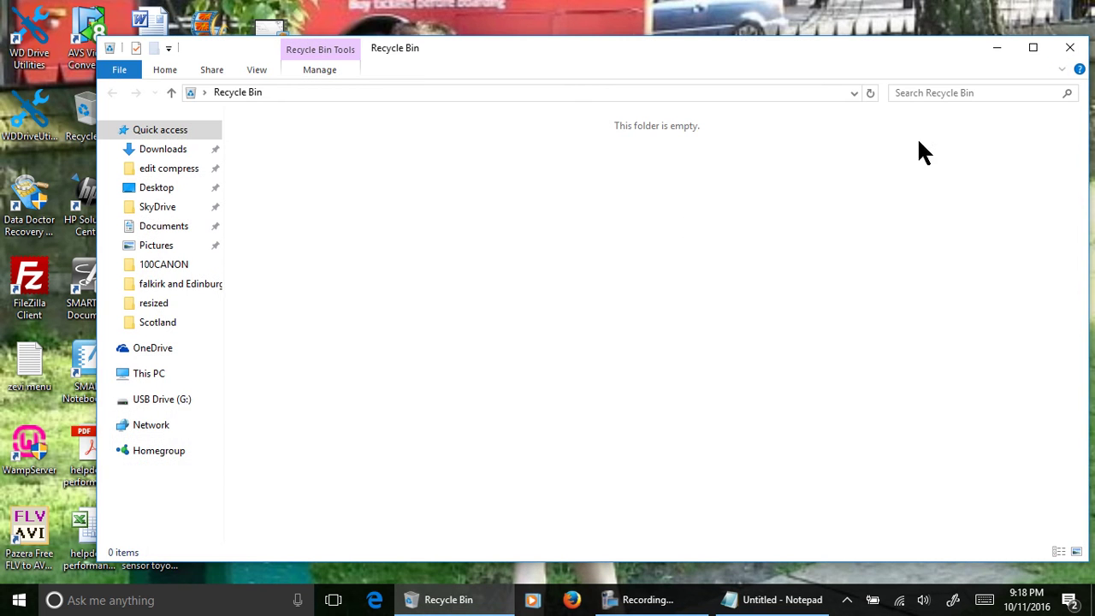
left_click(1070, 47)
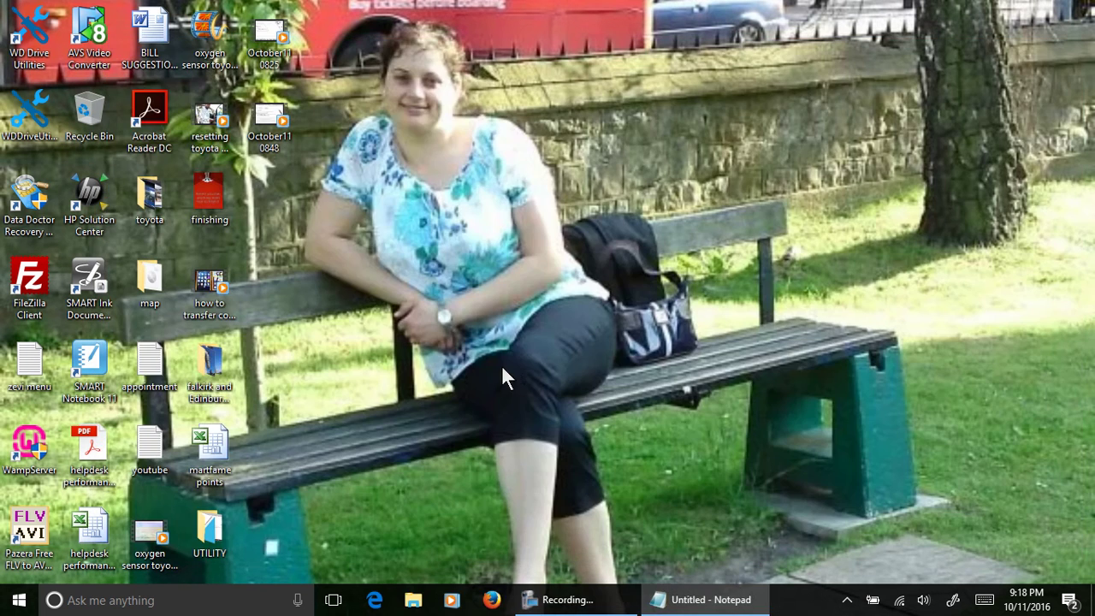
left_click(703, 599)
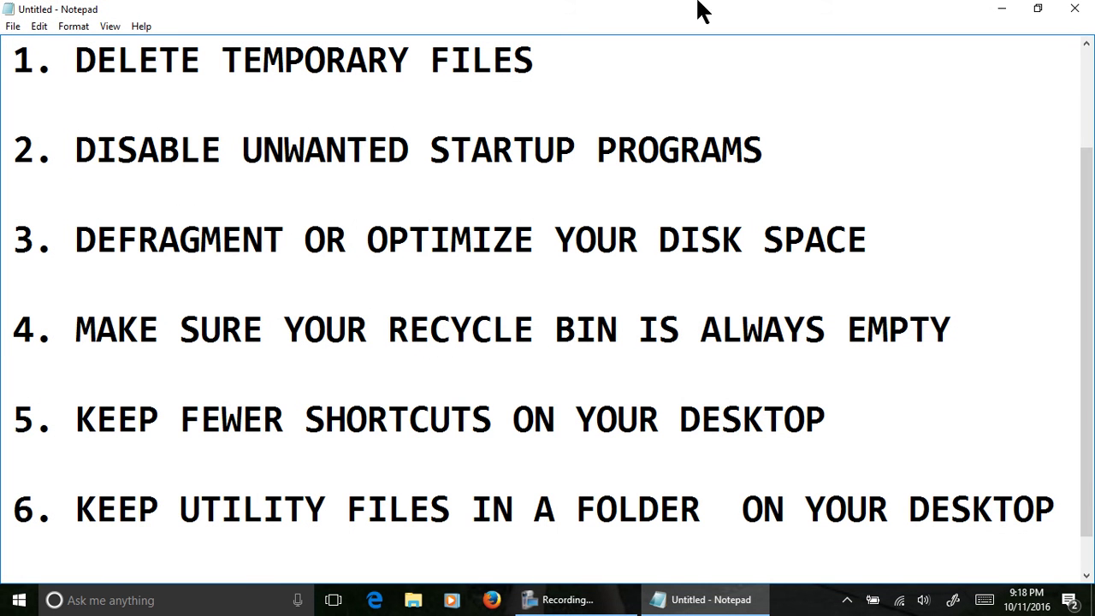
left_click(1004, 10)
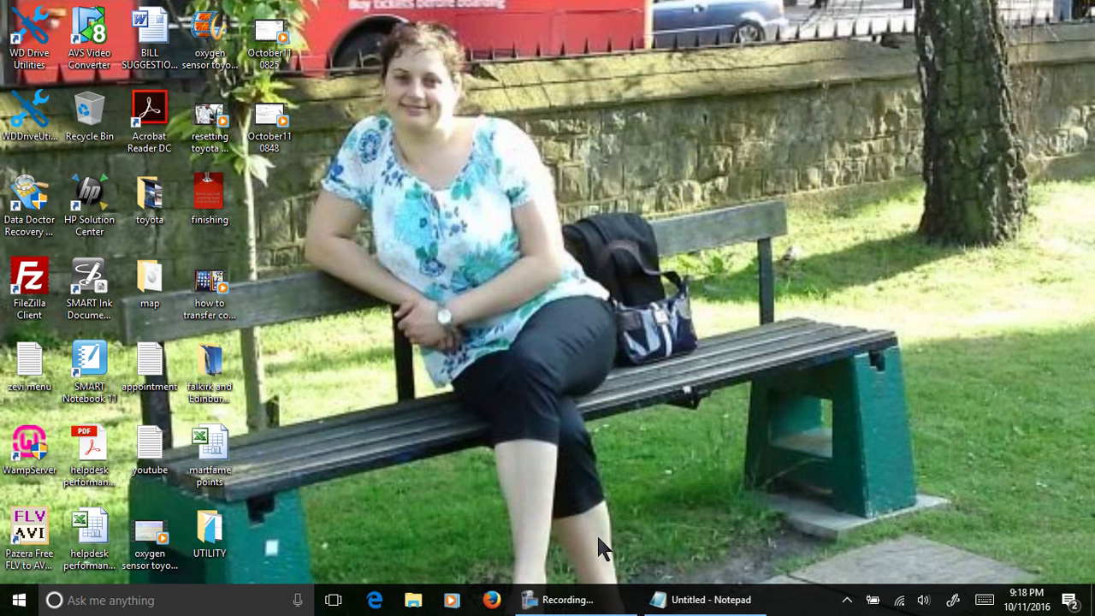
Step: Consult and minimize the Notepad tips, then move all files from the UTILITY folder onto the desktop and close the folder
left_click(716, 601)
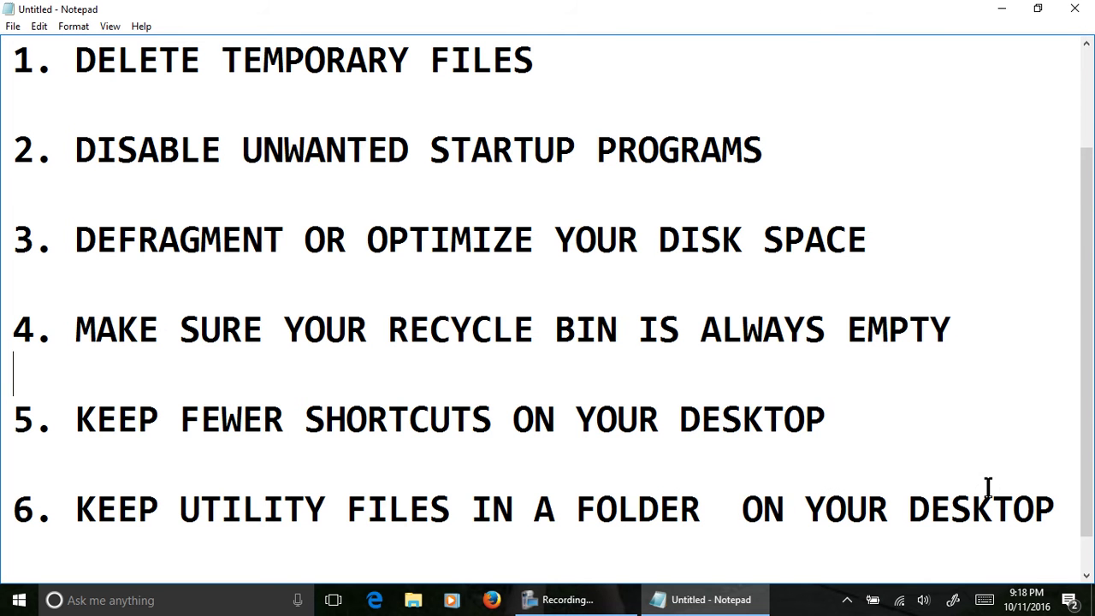
left_click(1002, 11)
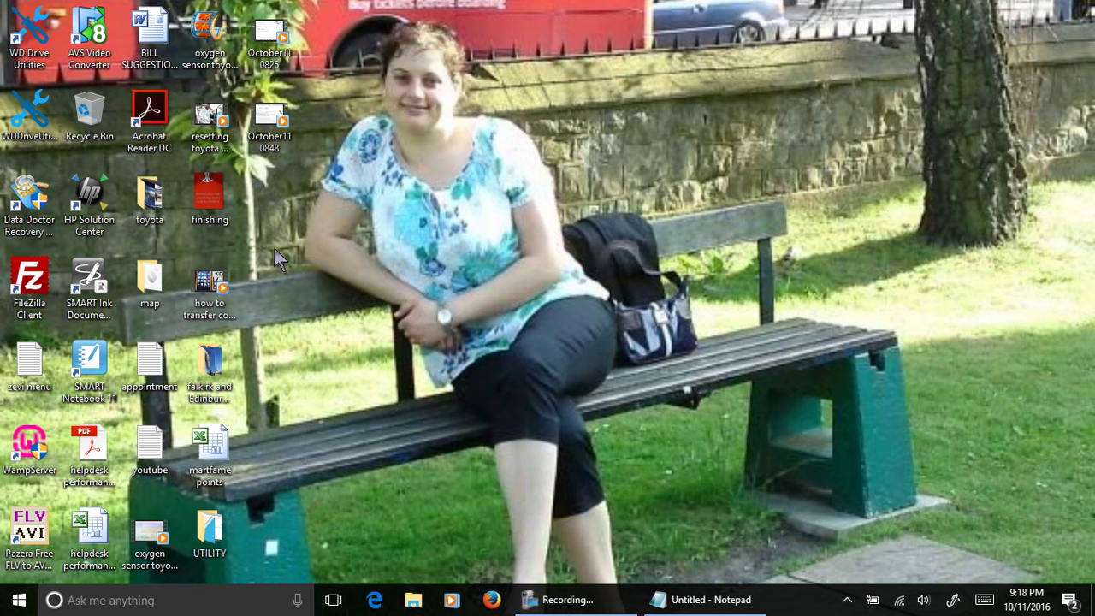
double_click(206, 537)
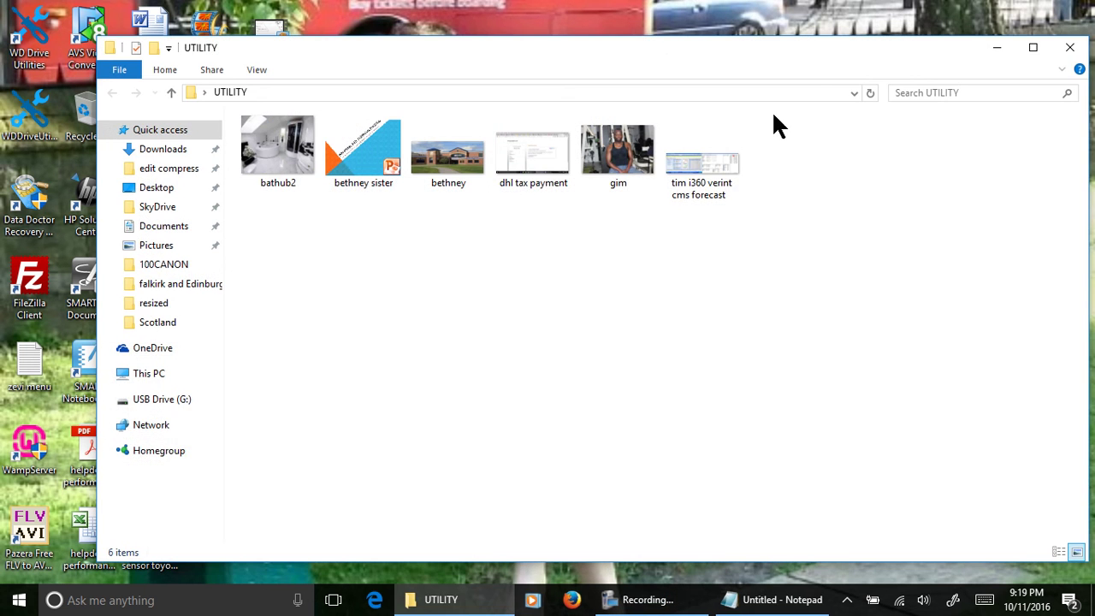
left_click_drag(798, 165, 291, 150)
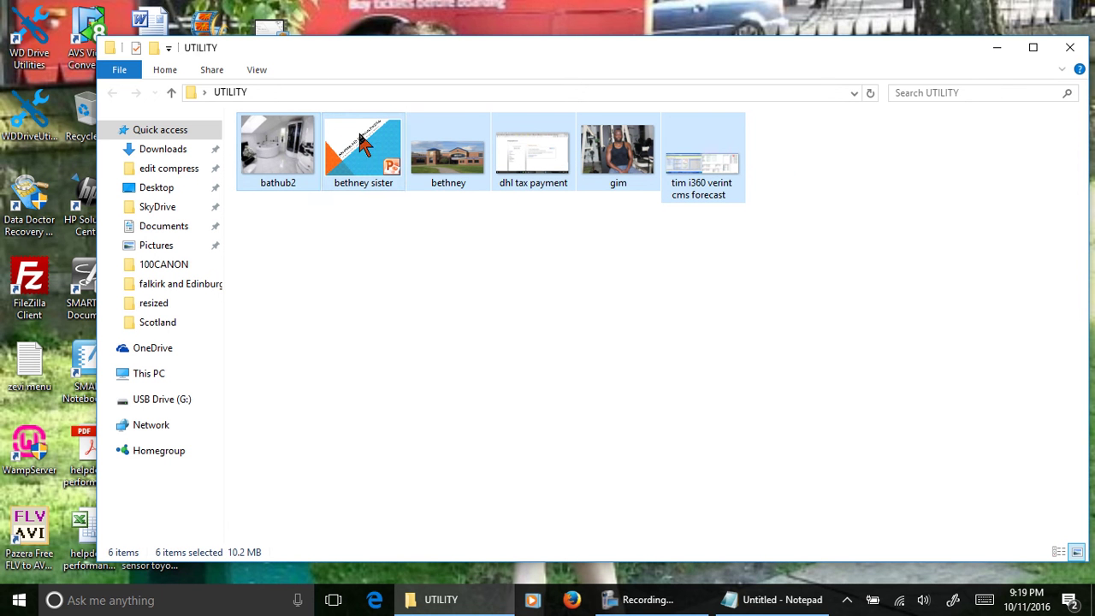
left_click_drag(301, 158, 384, 41)
left_click(1069, 48)
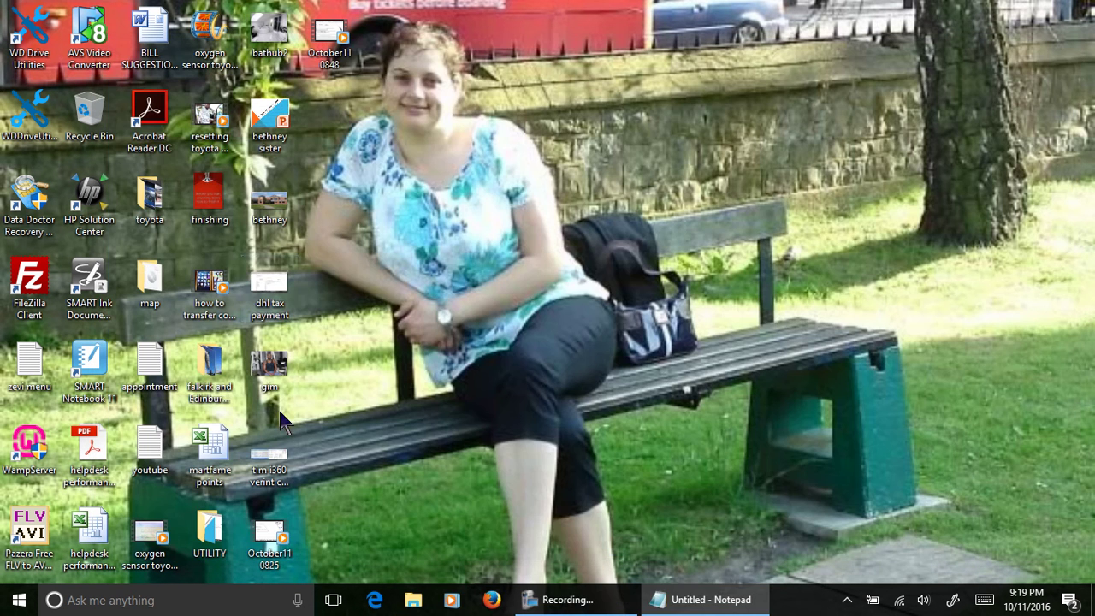
Step: Permanently delete the emptied UTILITY folder from the desktop
left_click(205, 524)
key("shift+Delete")
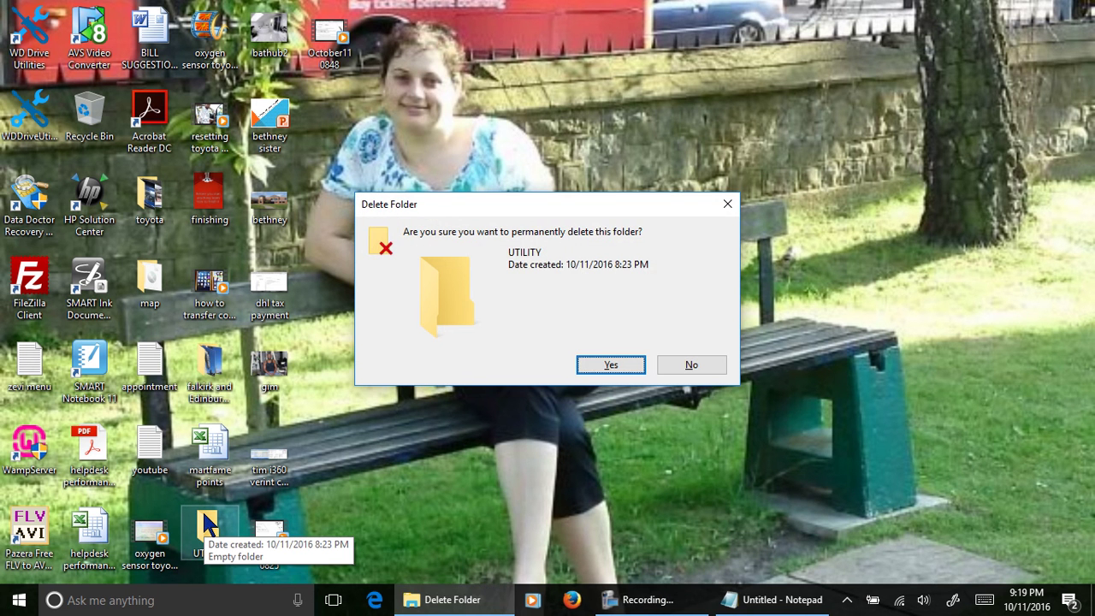
key("Return")
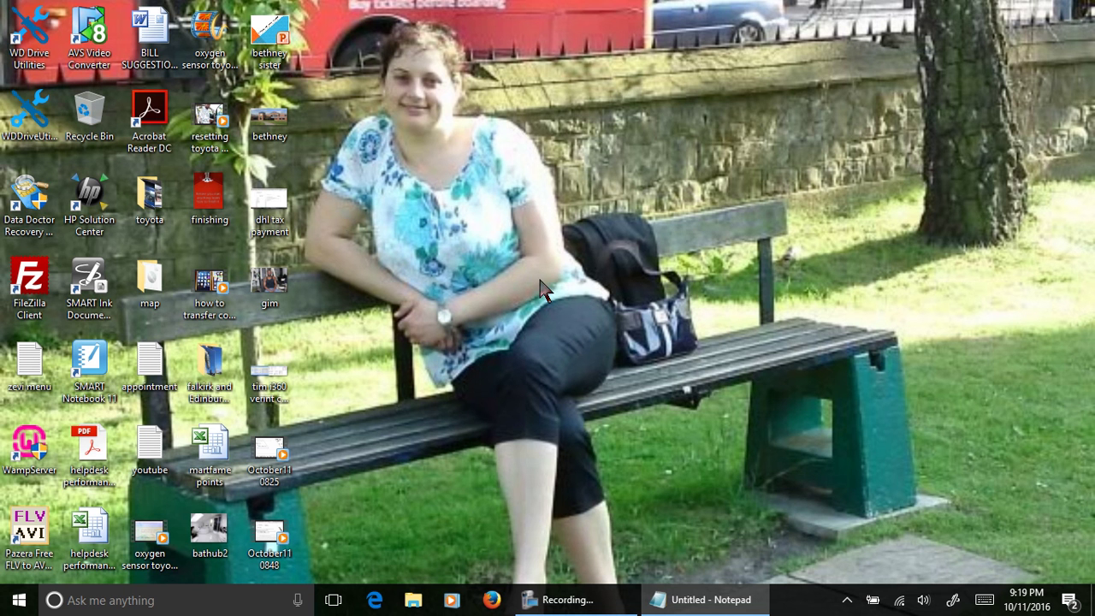
Step: Create a new folder on the desktop and name it UTILITY
right_click(407, 322)
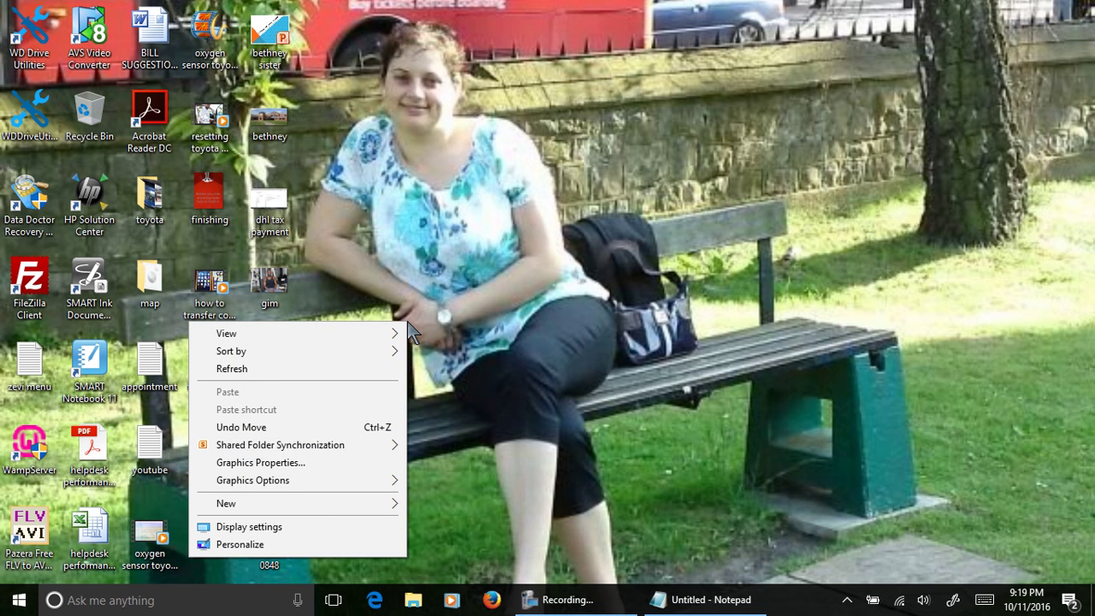
mouse_move(319, 503)
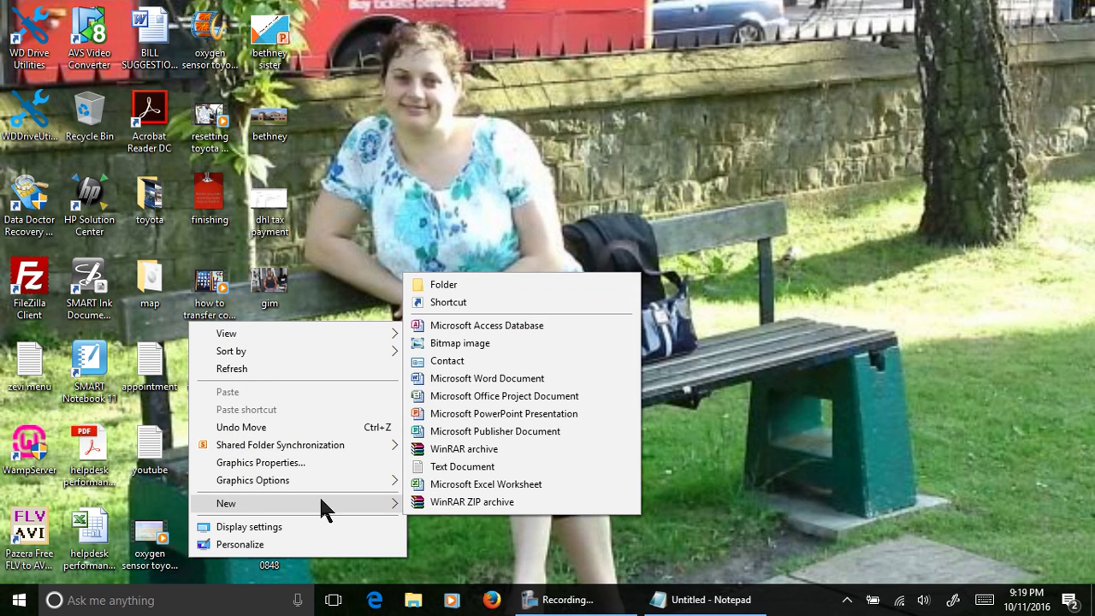
left_click(443, 286)
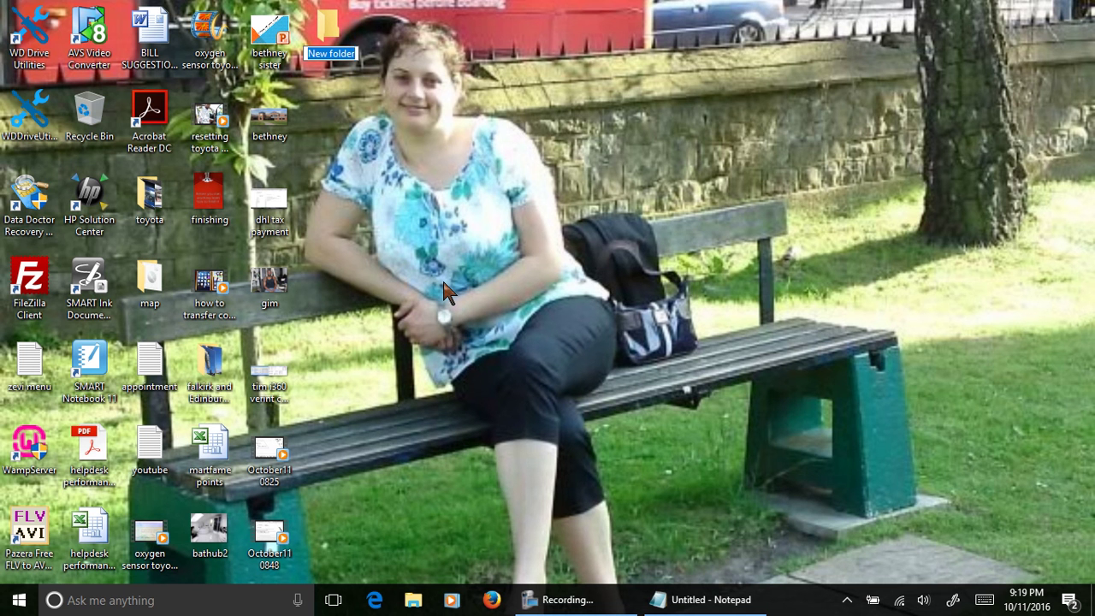
type("UTILITY")
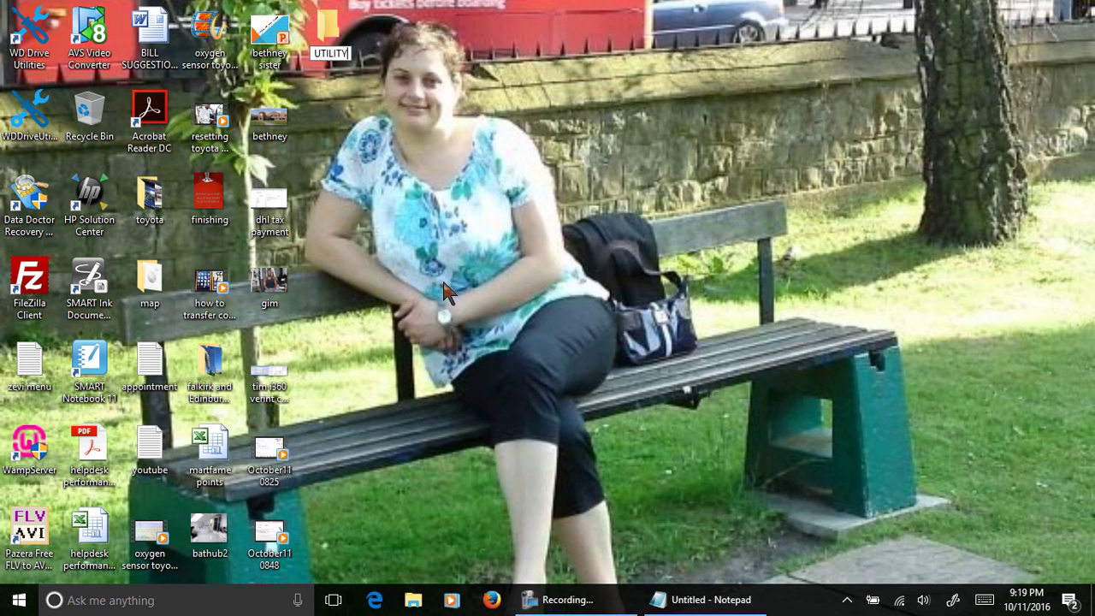
key("Return")
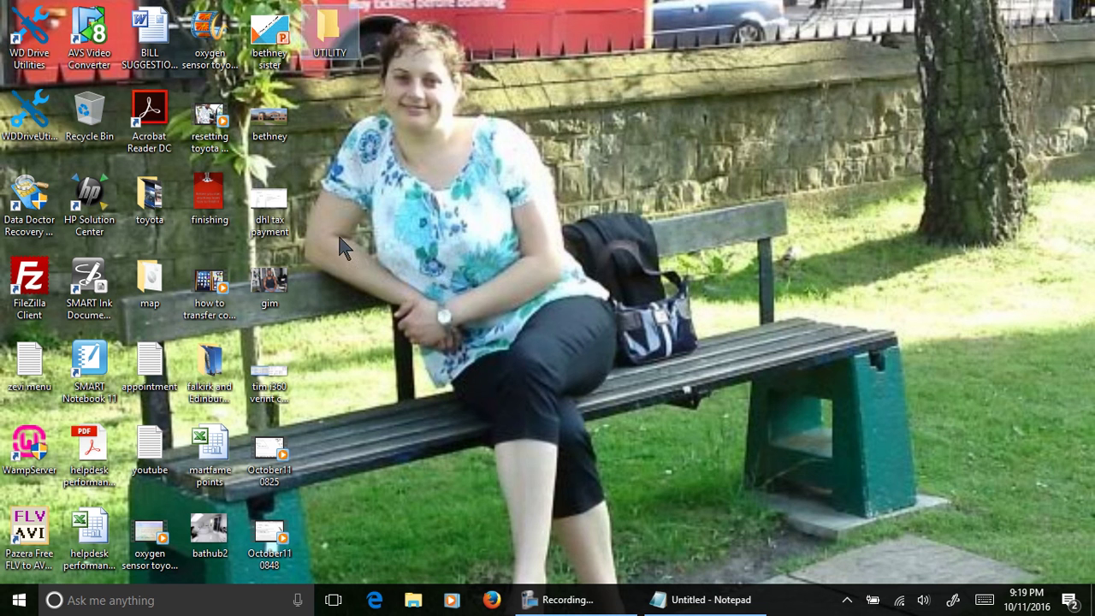
Step: Move the desktop files dhl tax payment, bethney, bathub2 and martfame points into the UTILITY folder and bring back the Notepad tips
left_click_drag(268, 230, 330, 34)
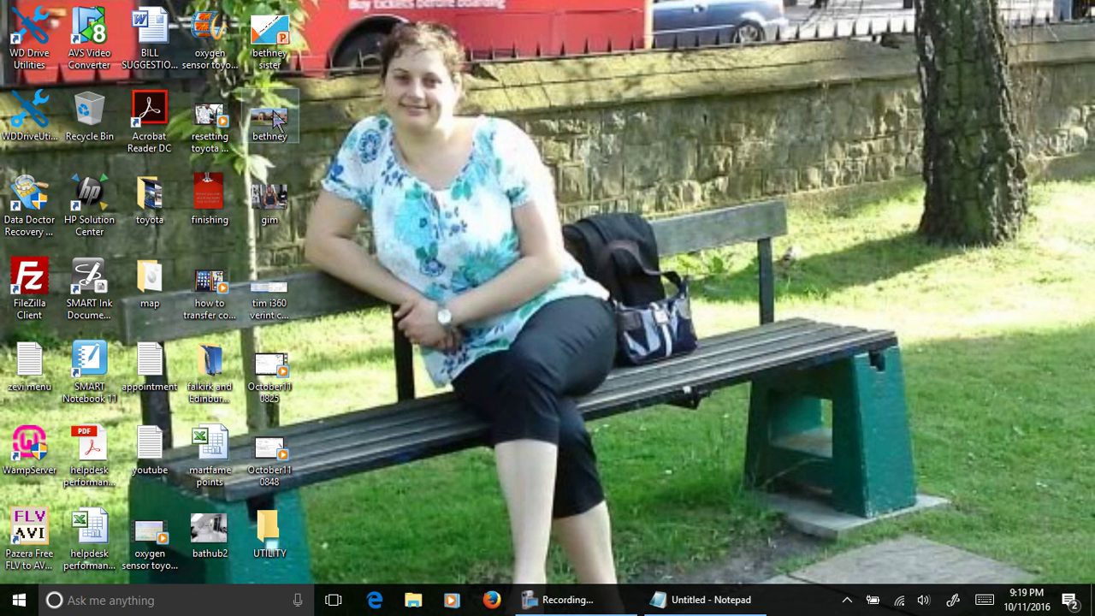
left_click_drag(275, 118, 272, 460)
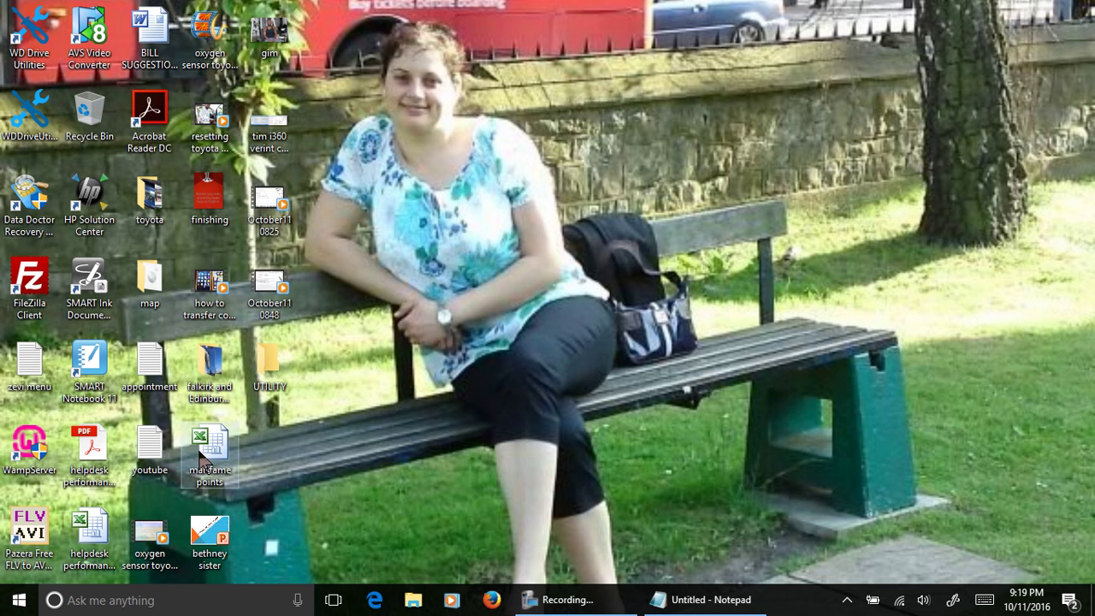
left_click_drag(203, 459, 258, 396)
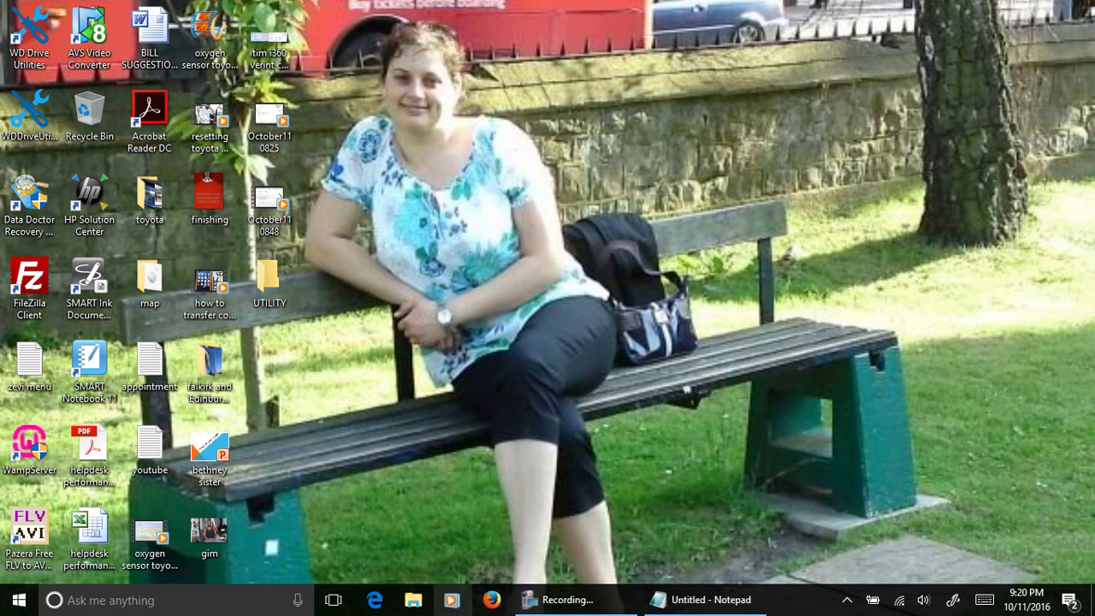
left_click(701, 600)
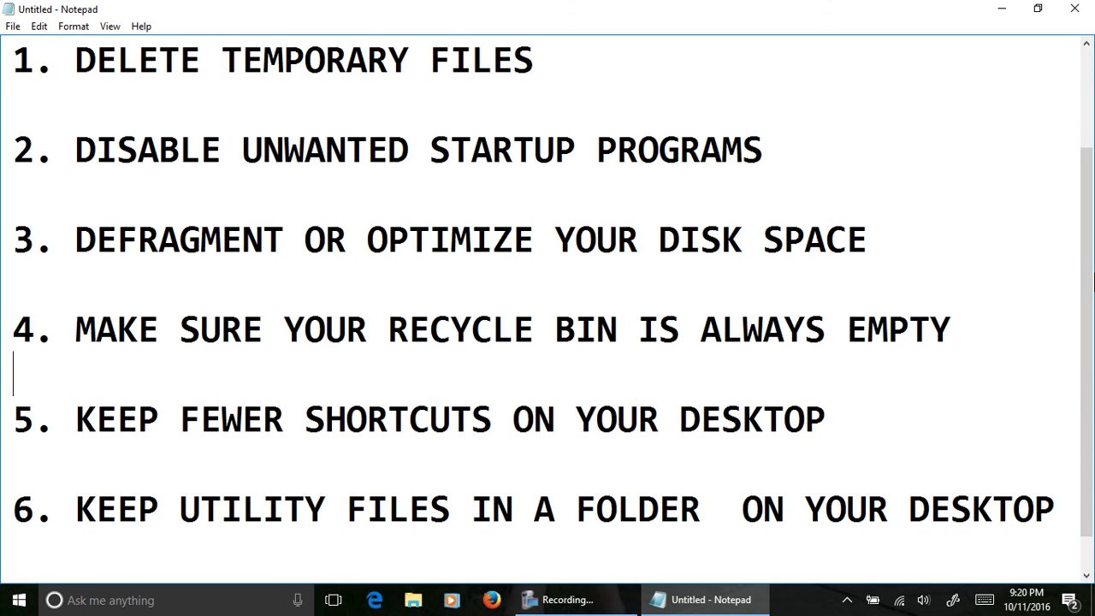